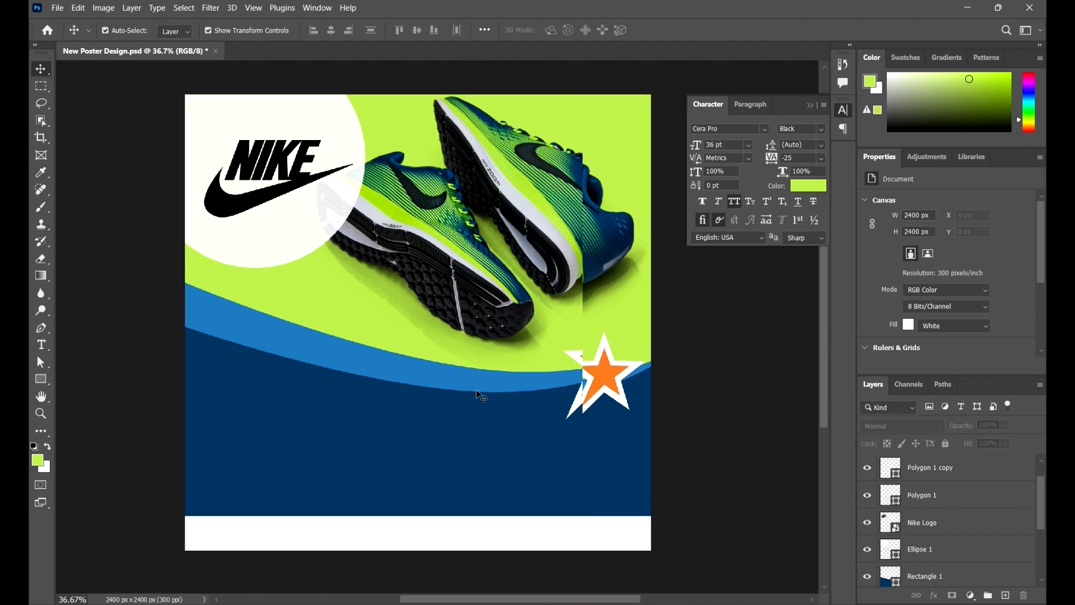
- Place a LOREM IPSUM headline in lime green Cera Pro Black, 36 pt, on the navy area below the shoes
left_click(43, 345)
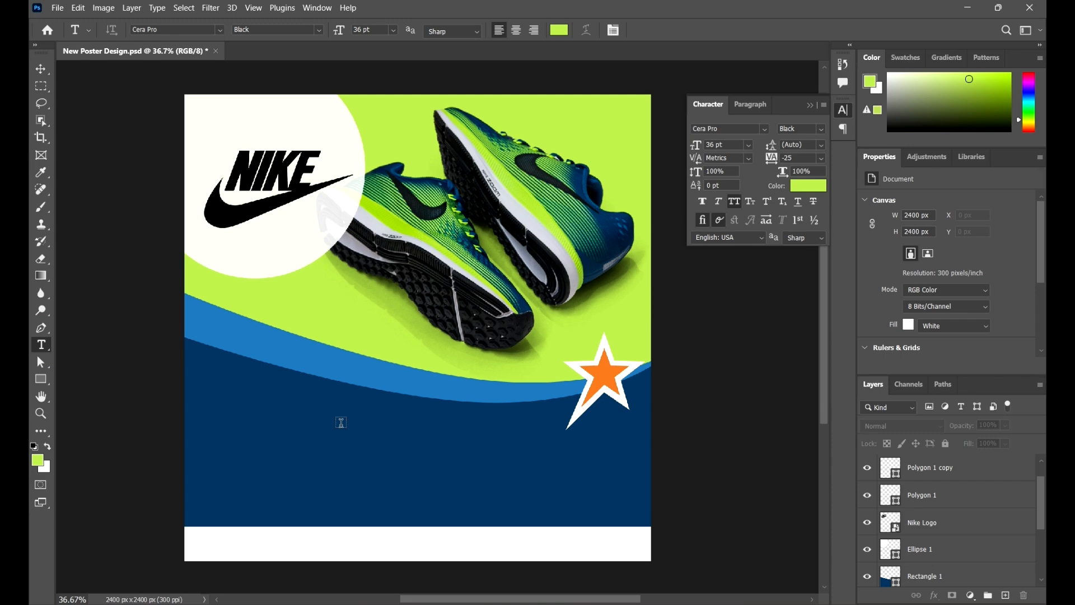
left_click(302, 428)
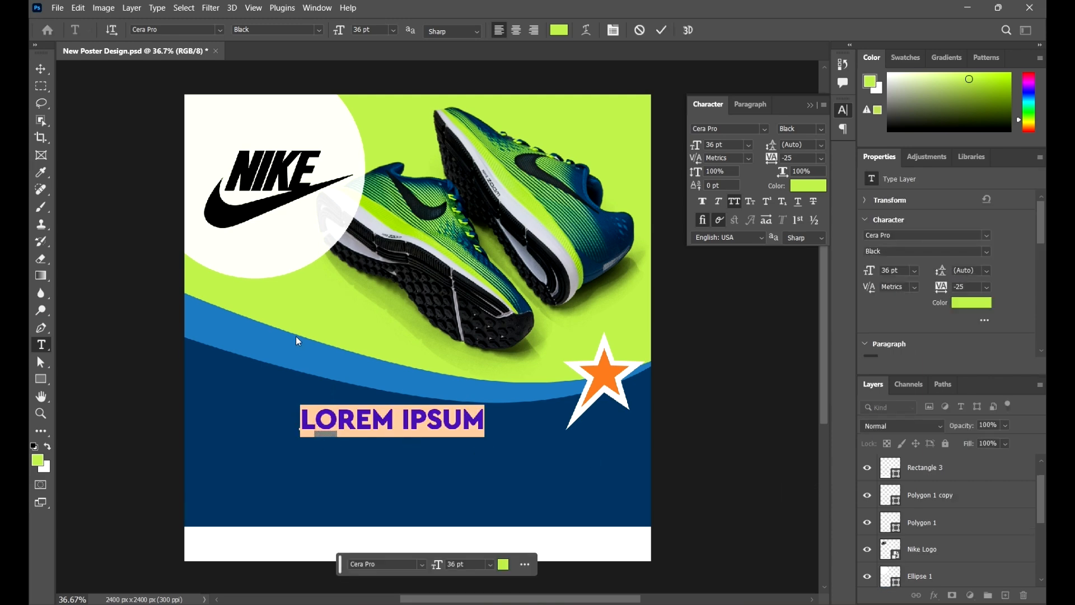
left_click(40, 68)
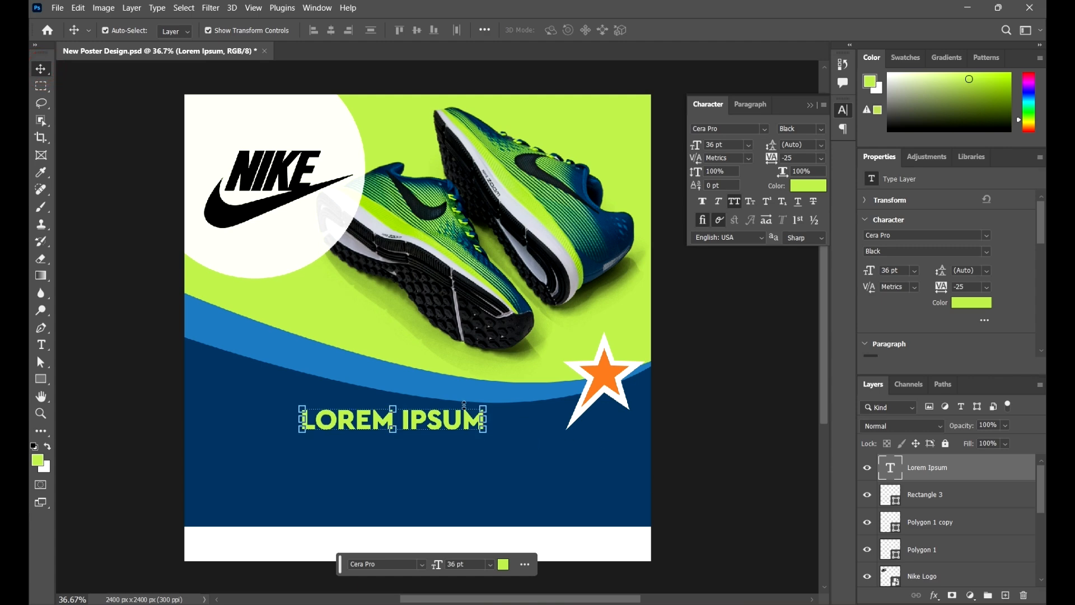
- Scale the LOREM IPSUM headline up to about 53 pt and position it beside the orange star
left_click_drag(482, 405, 555, 392)
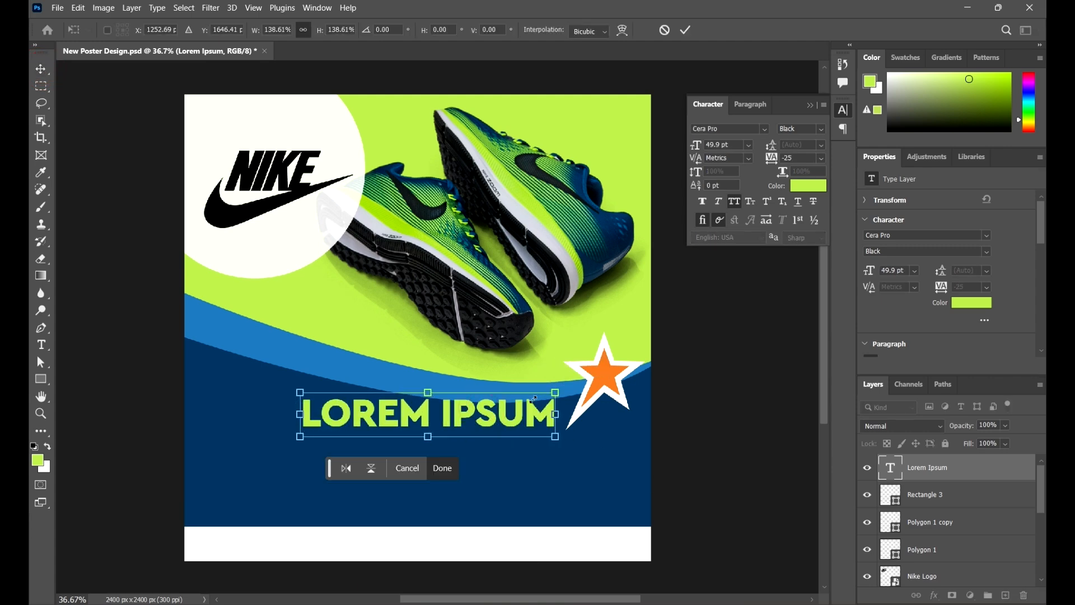
left_click_drag(502, 417, 496, 410)
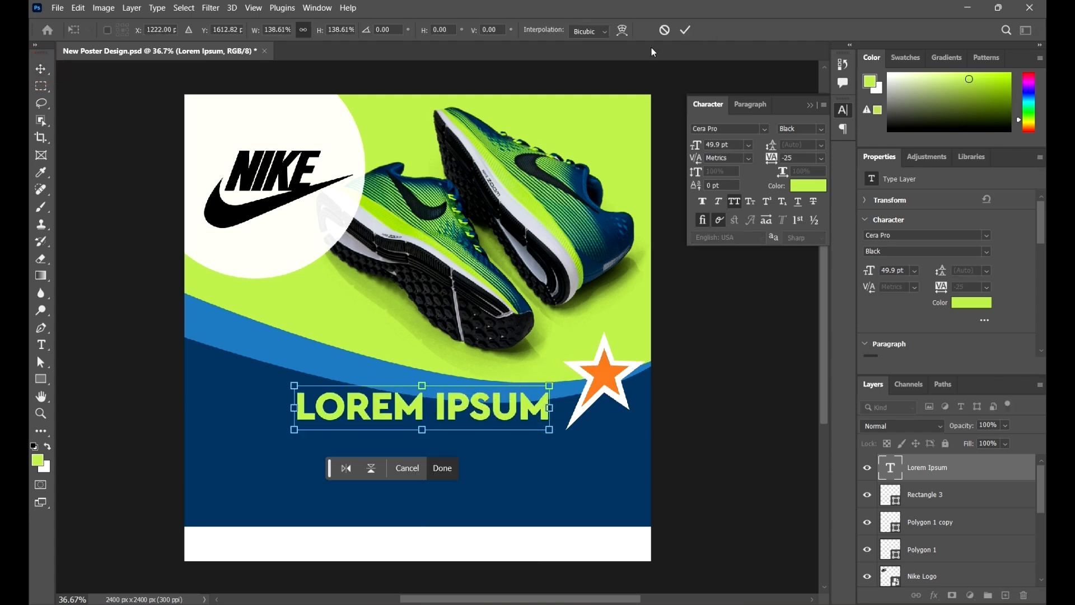
left_click(685, 30)
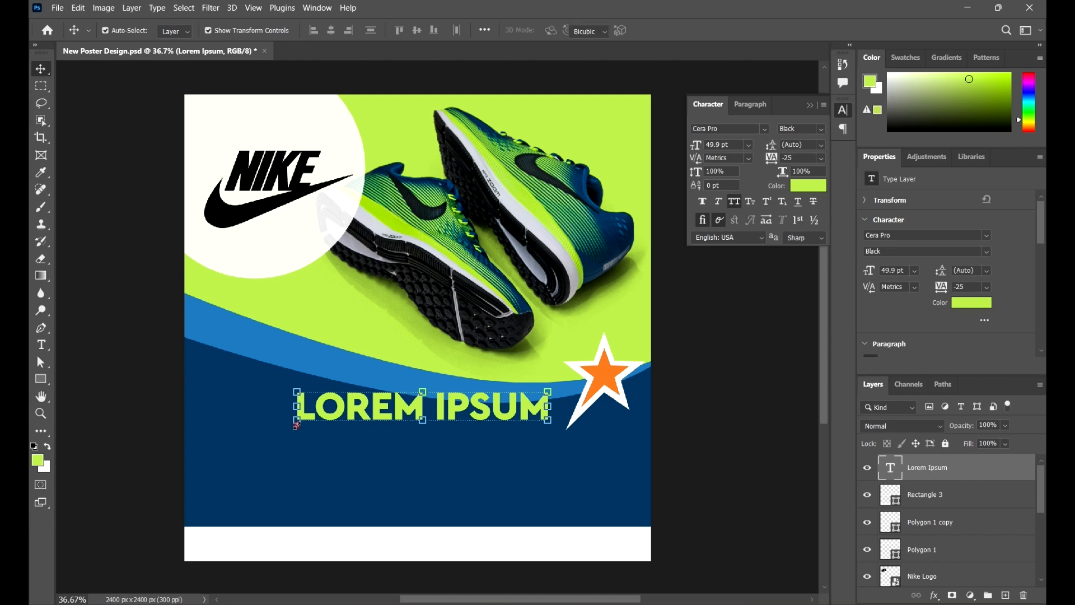
left_click_drag(294, 430, 277, 430)
left_click(684, 27)
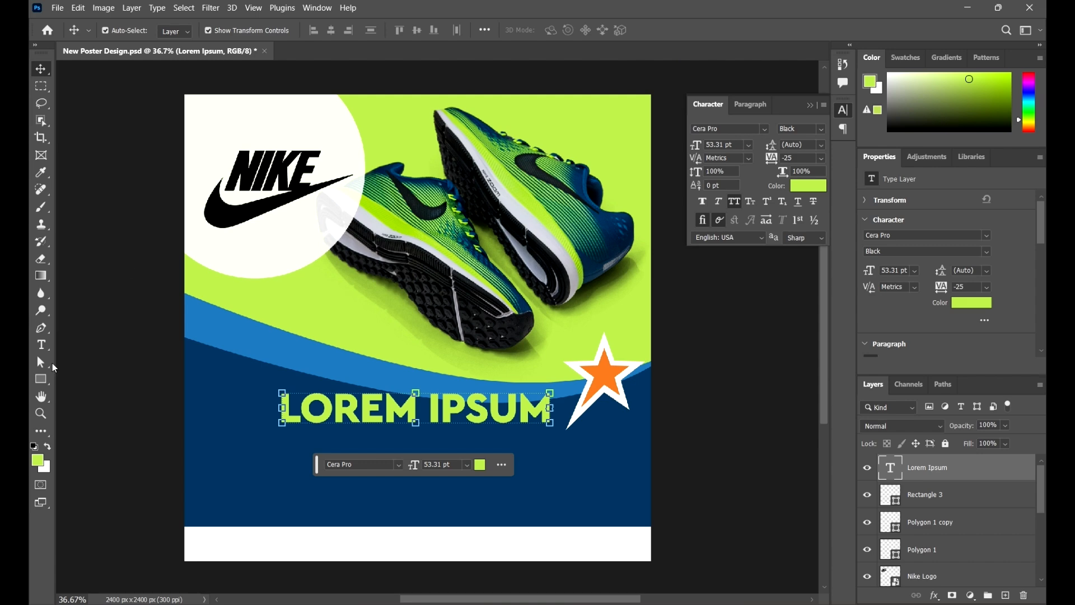
left_click(160, 378)
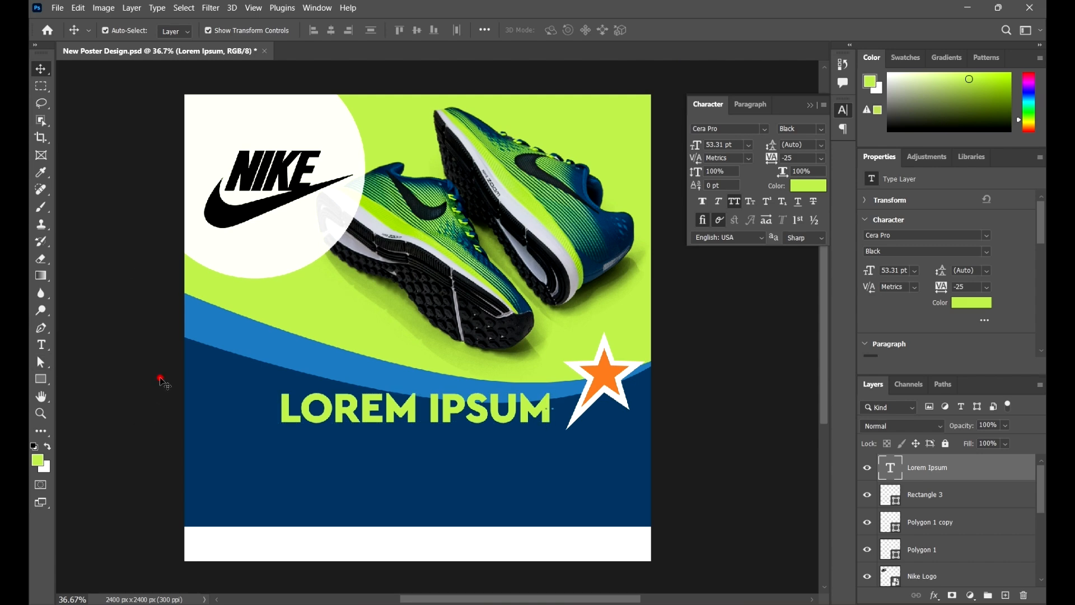
- Create a wide paragraph text box with 12 pt placeholder text directly below the headline
left_click(47, 349)
left_click(128, 350)
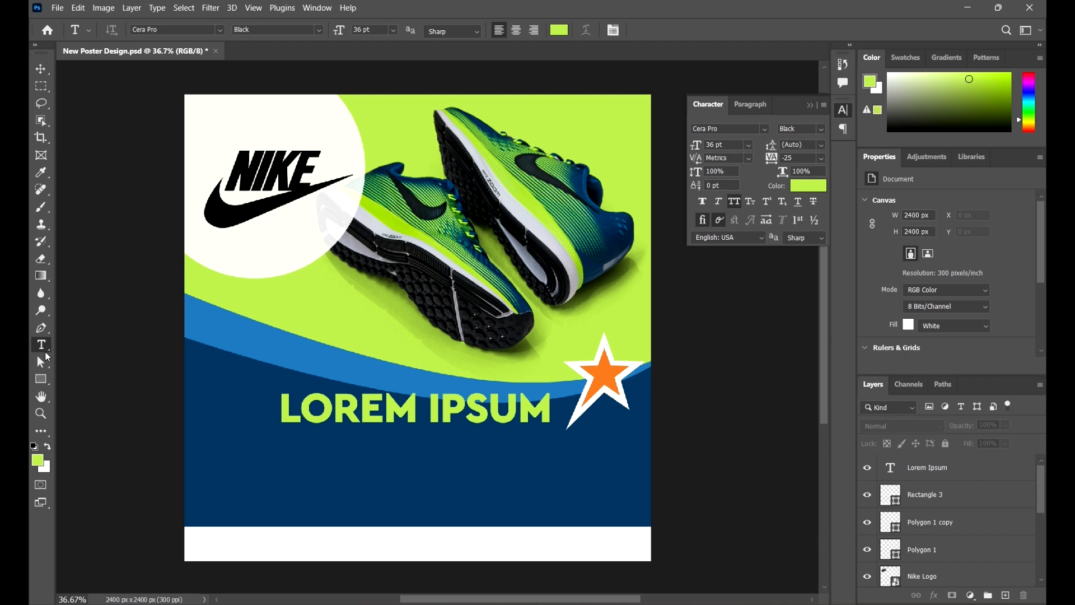
left_click(395, 31)
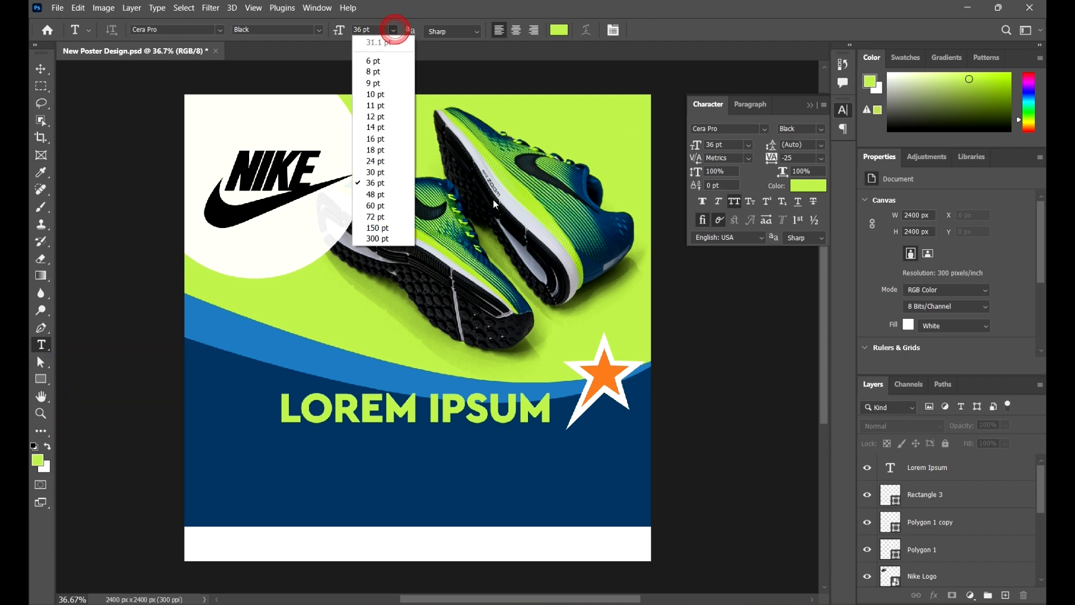
left_click(392, 118)
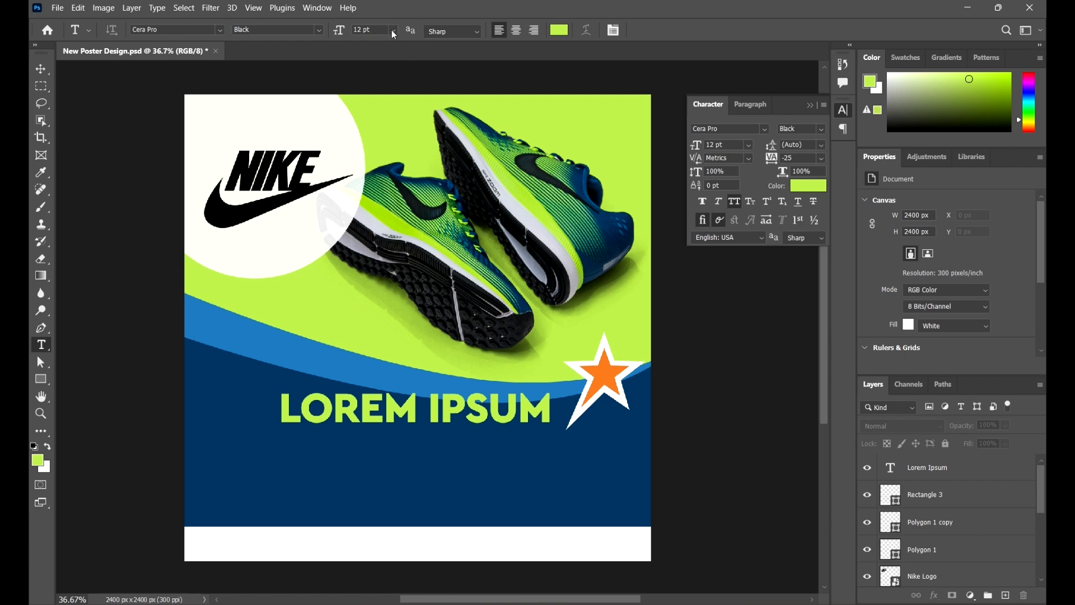
left_click(393, 31)
left_click(381, 117)
left_click_drag(251, 430, 579, 514)
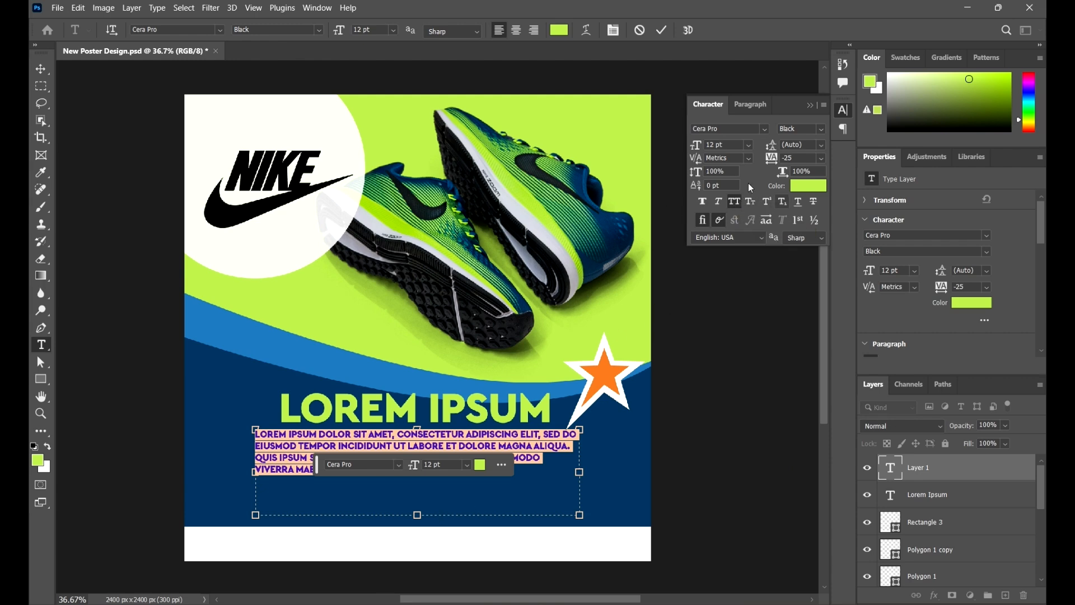
- Turn off All Caps for the paragraph and set its font size to 14 pt
left_click(735, 202)
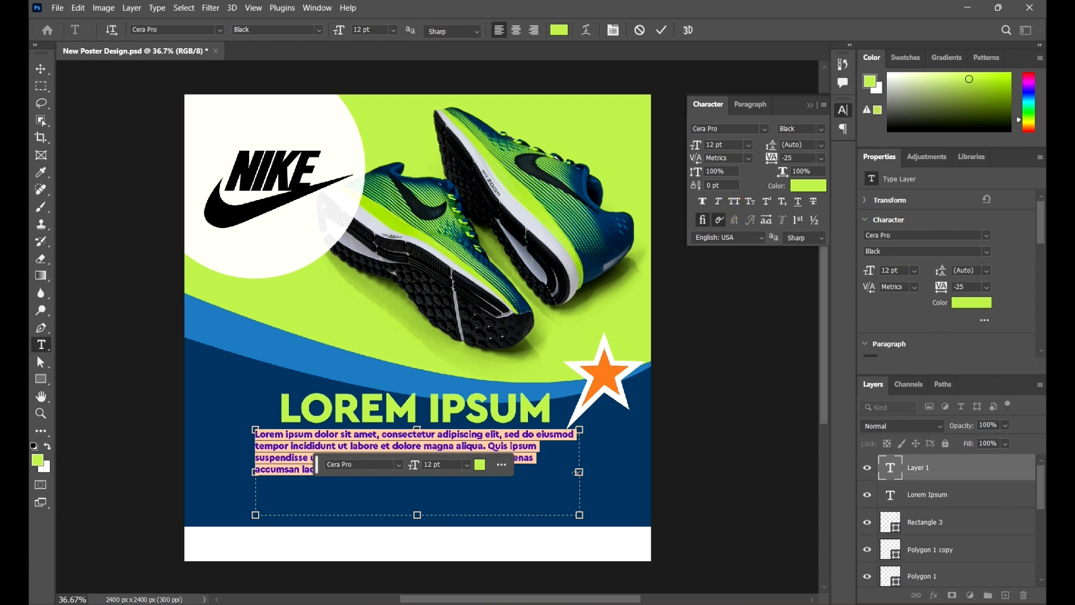
left_click(41, 69)
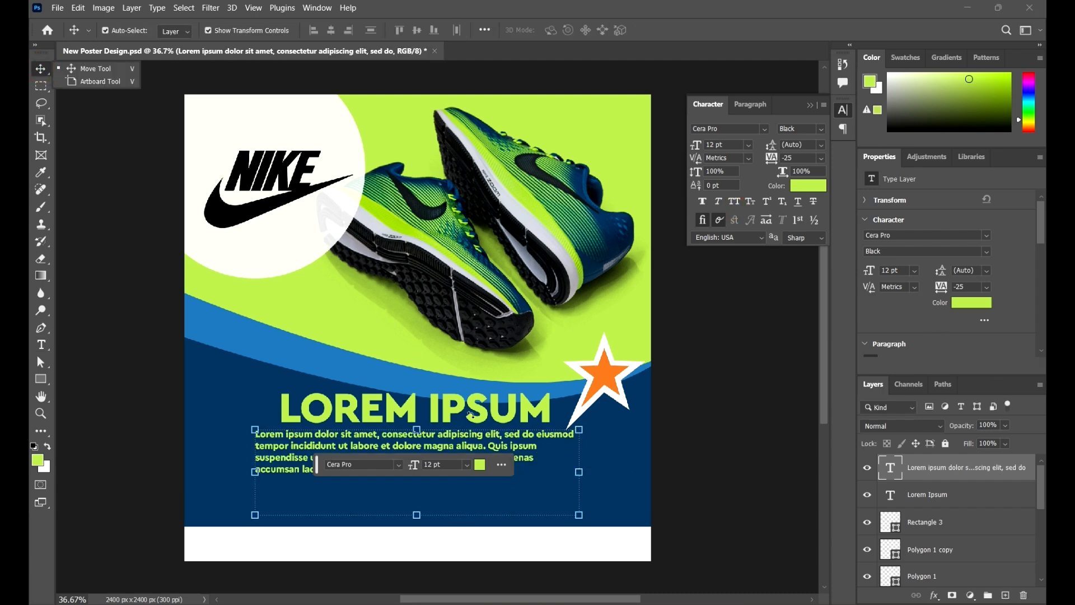
double_click(355, 445)
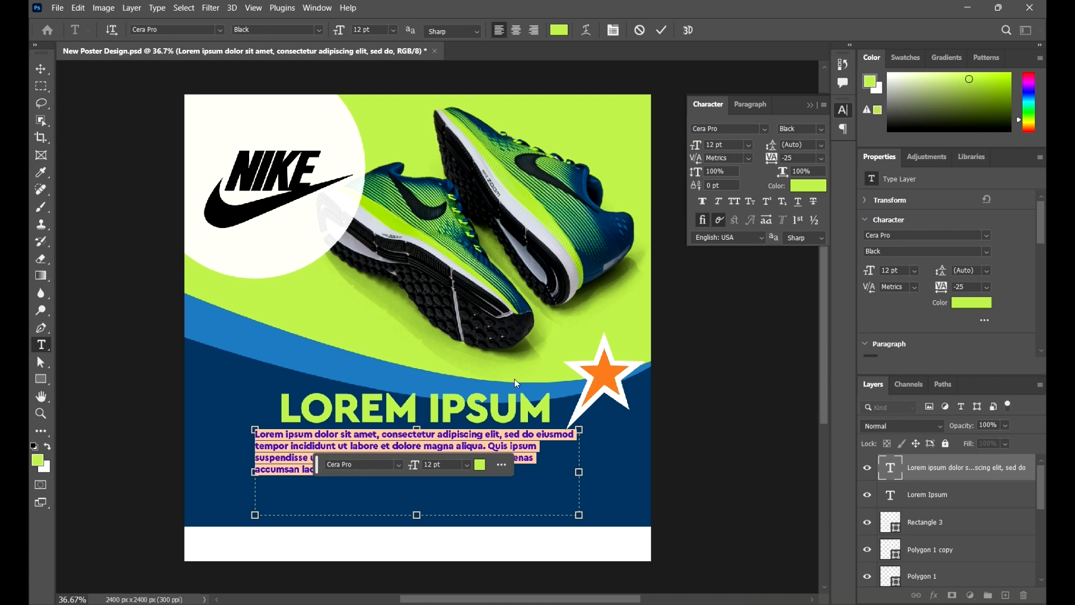
left_click(383, 30)
key("Up")
key("Up")
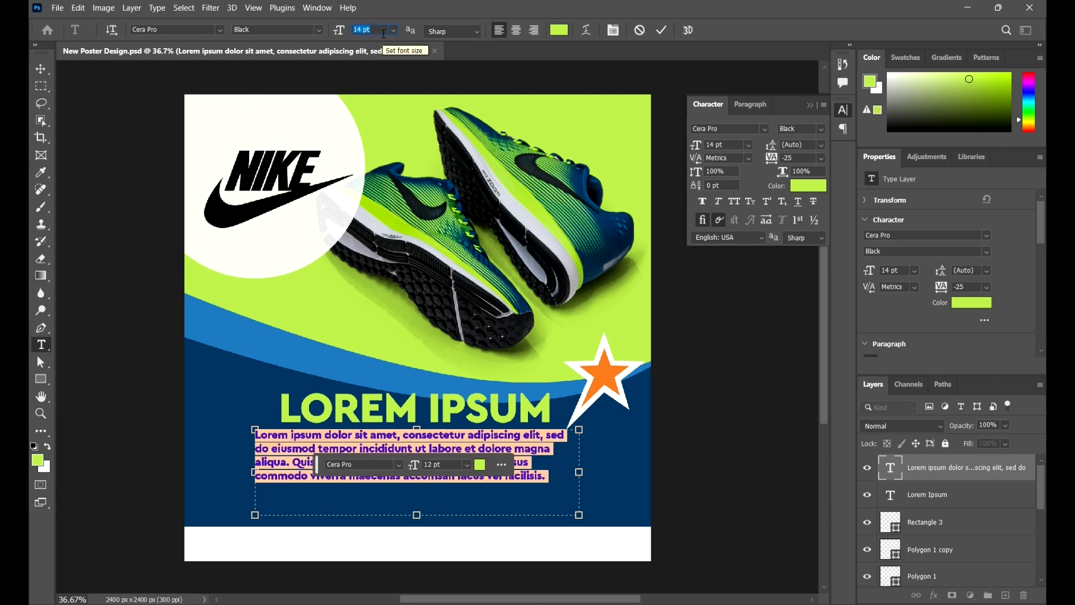
left_click(41, 69)
left_click(715, 468)
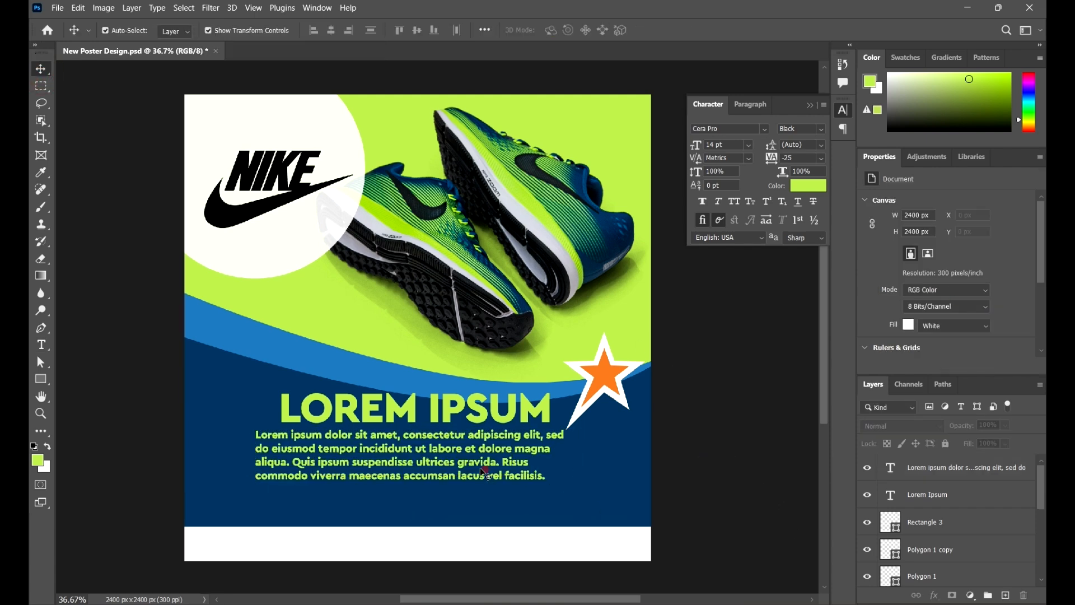
- Move the paragraph slightly down from the headline and set its text color to white (#ffffff)
left_click_drag(482, 468, 485, 480)
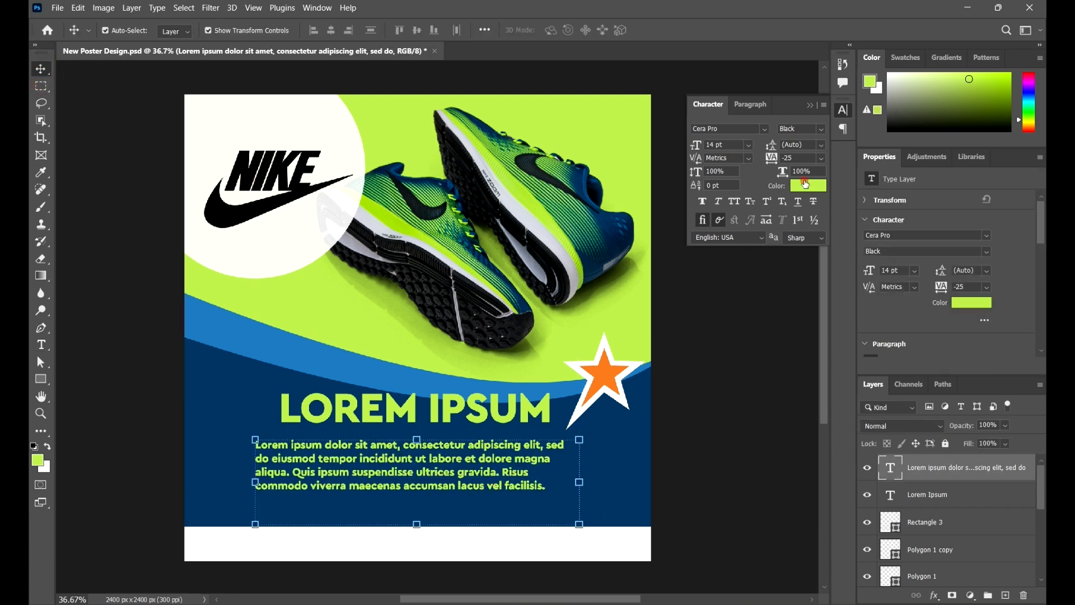
left_click(808, 185)
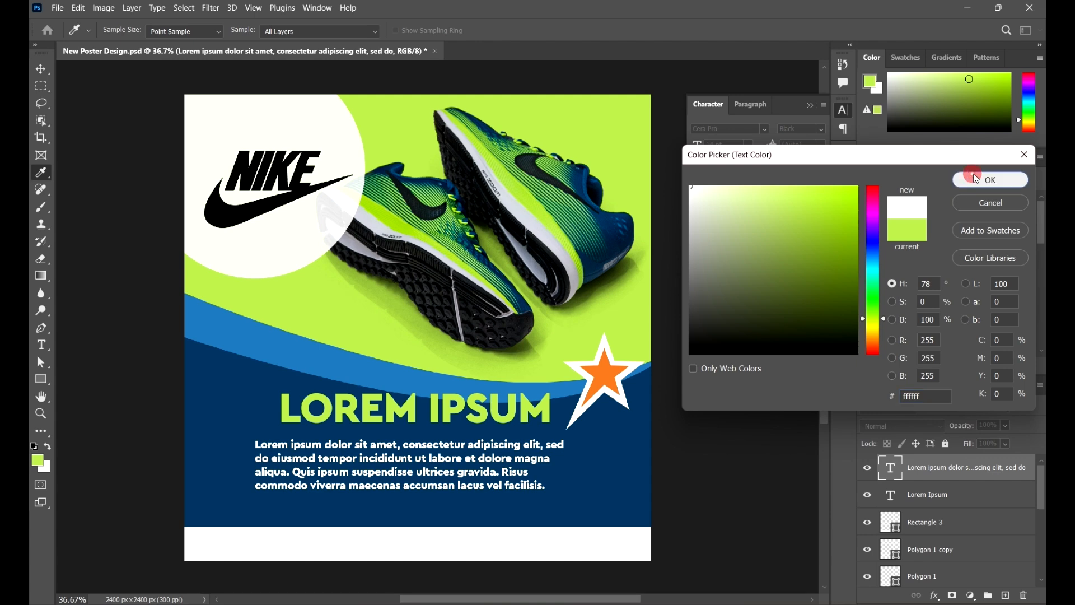
left_click(991, 180)
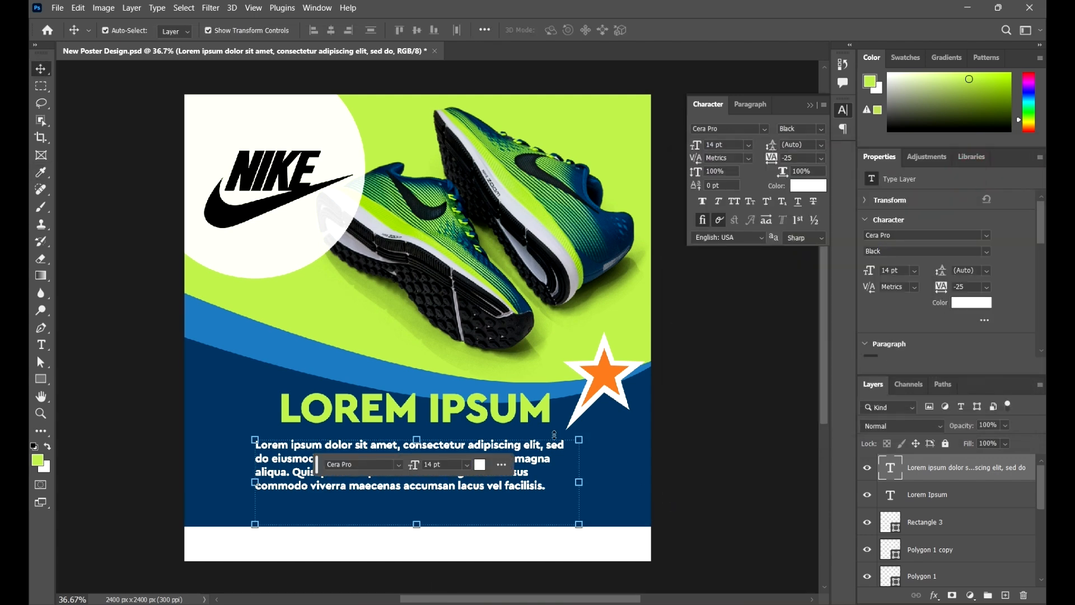
- Change the paragraph's font style to Bold
left_click(827, 129)
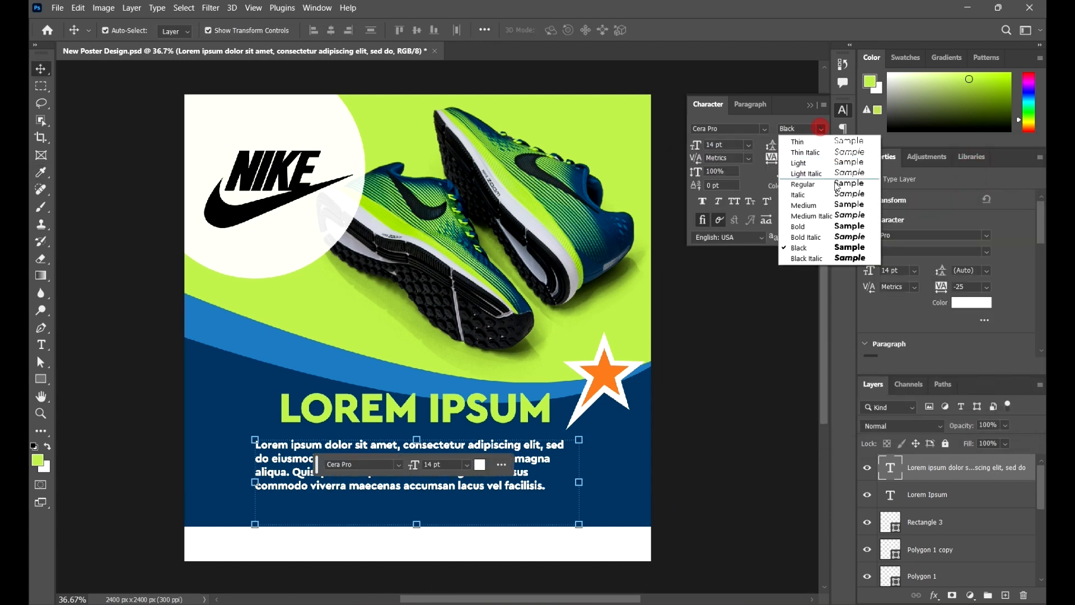
left_click(828, 227)
left_click(747, 380)
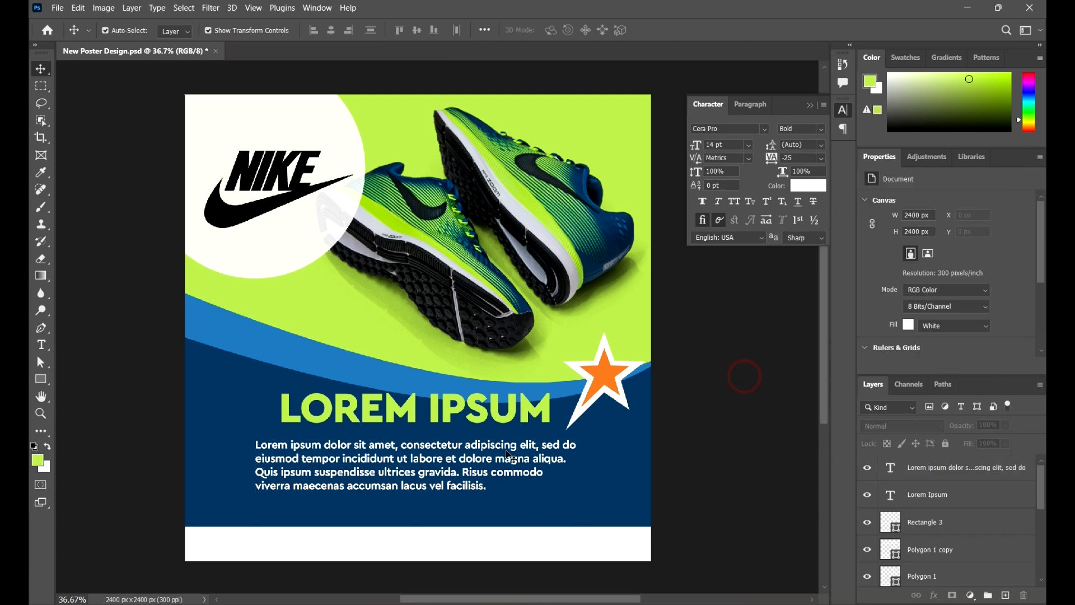
- Shift the paragraph and the LOREM IPSUM headline slightly lower within the navy area
left_click_drag(511, 478, 514, 485)
left_click(704, 437)
left_click_drag(541, 420, 548, 430)
- Open the Warp Text style choices for the LOREM IPSUM headline
left_click(515, 419)
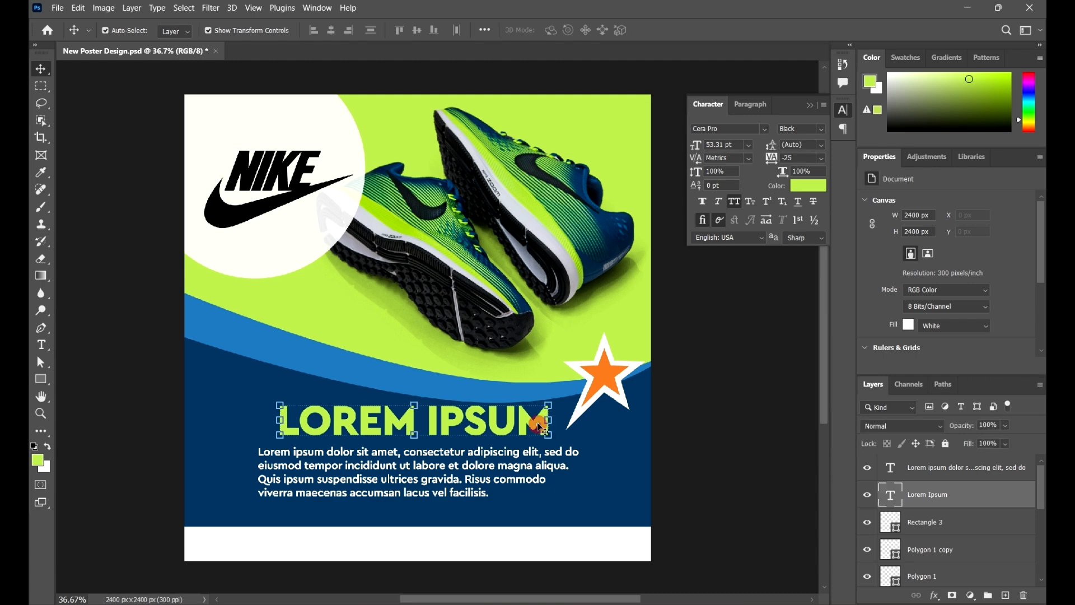
double_click(518, 421)
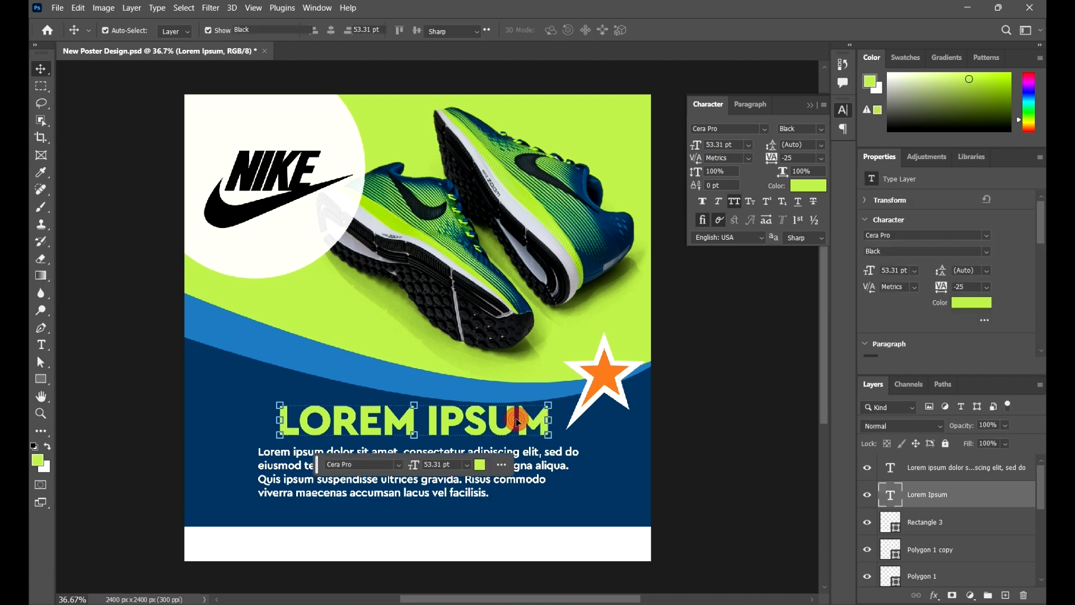
left_click(515, 420)
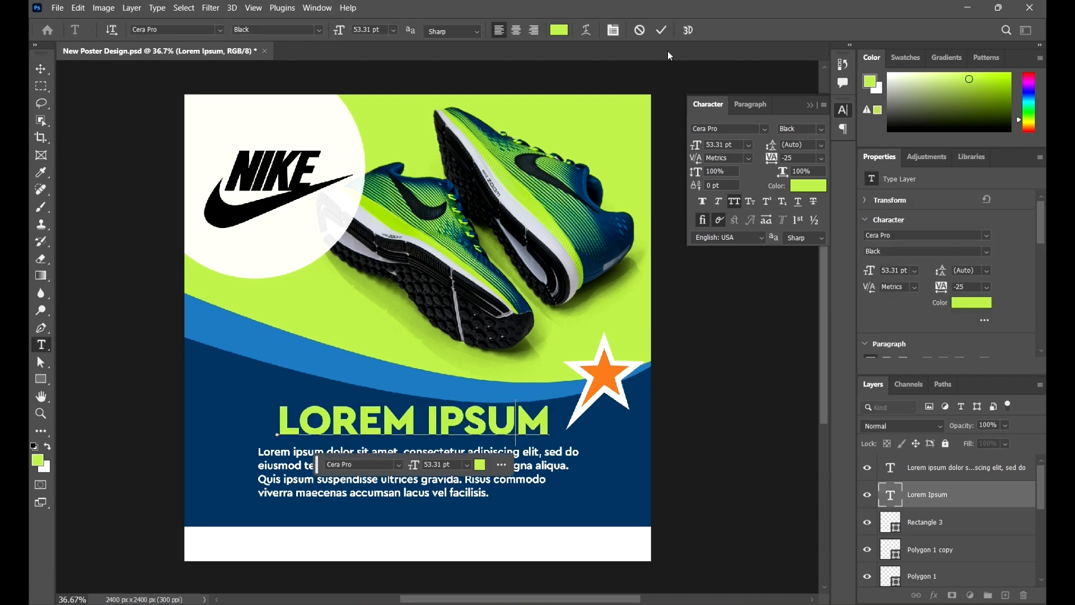
left_click(587, 30)
left_click(743, 136)
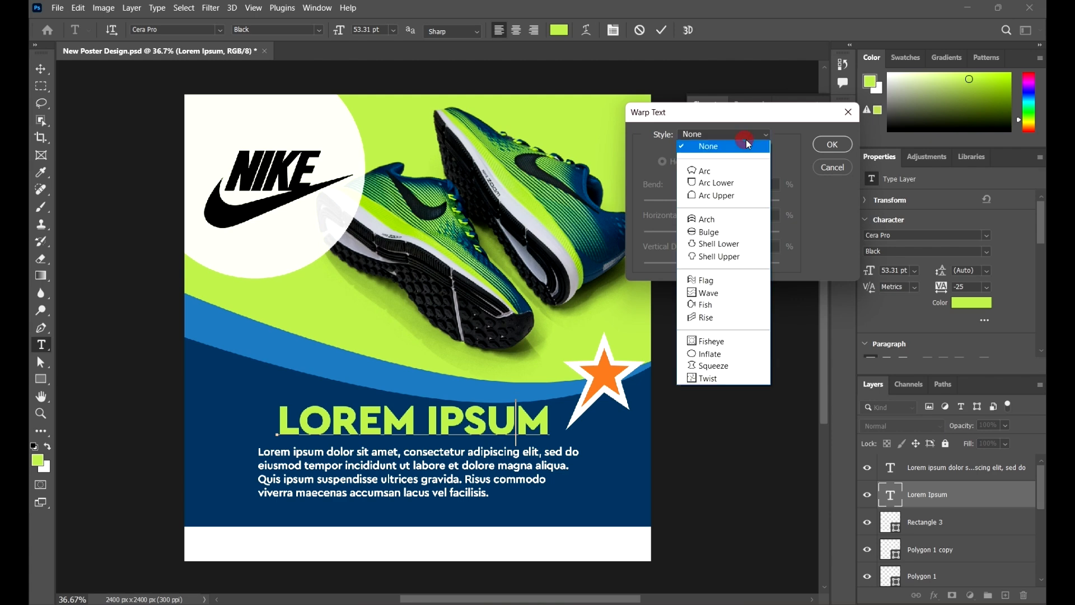
- Try a horizontal Arc warp with a bend of +14% on the headline
left_click(717, 170)
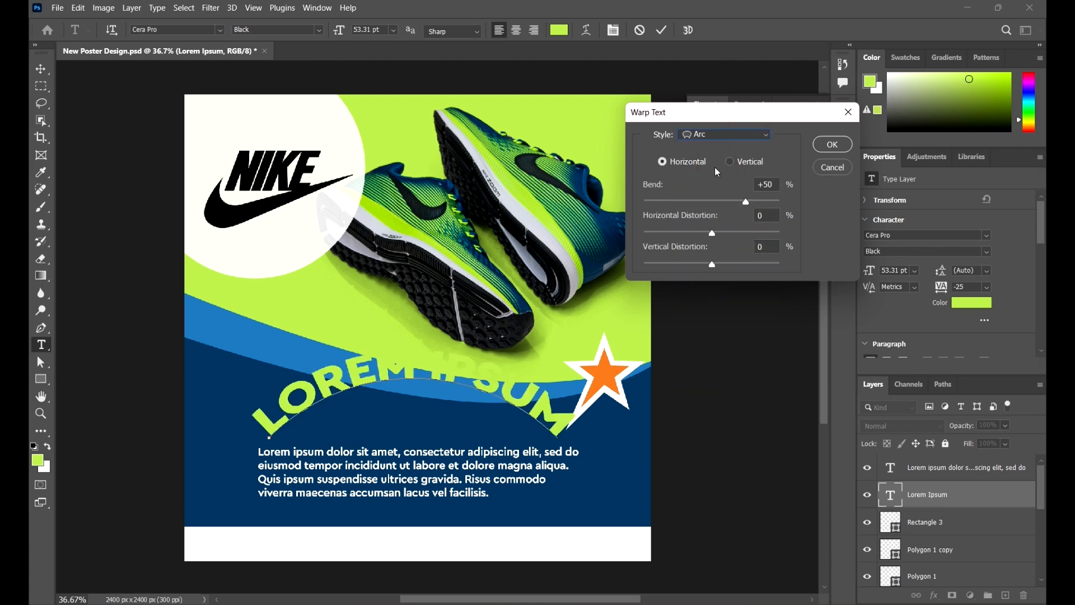
left_click_drag(737, 200, 721, 200)
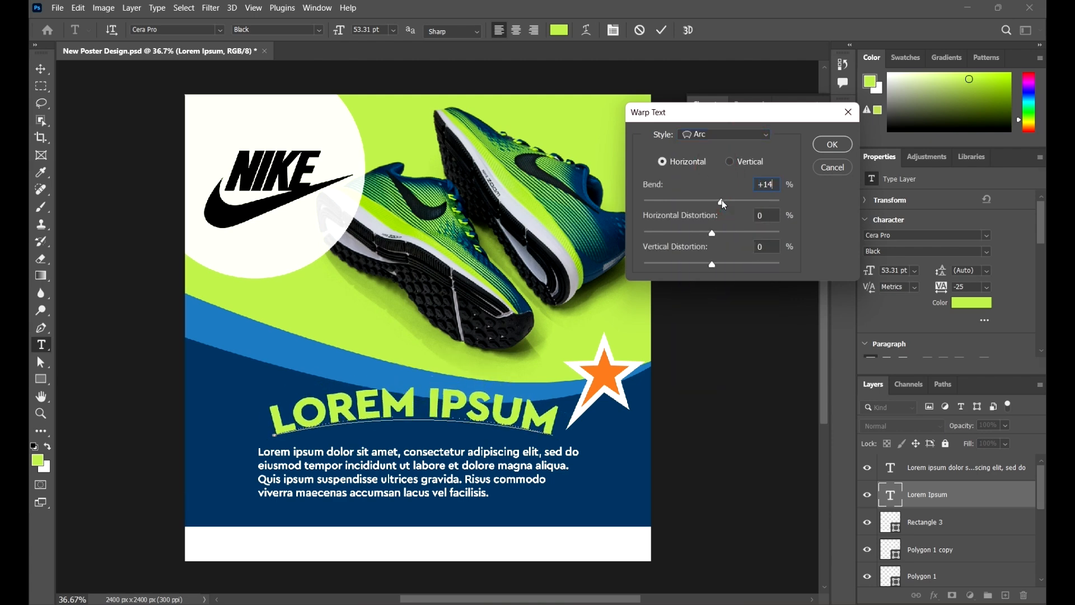
left_click(754, 185)
- Warp the headline with the horizontal Arc Upper style at a bend of +26% and apply it
left_click(762, 136)
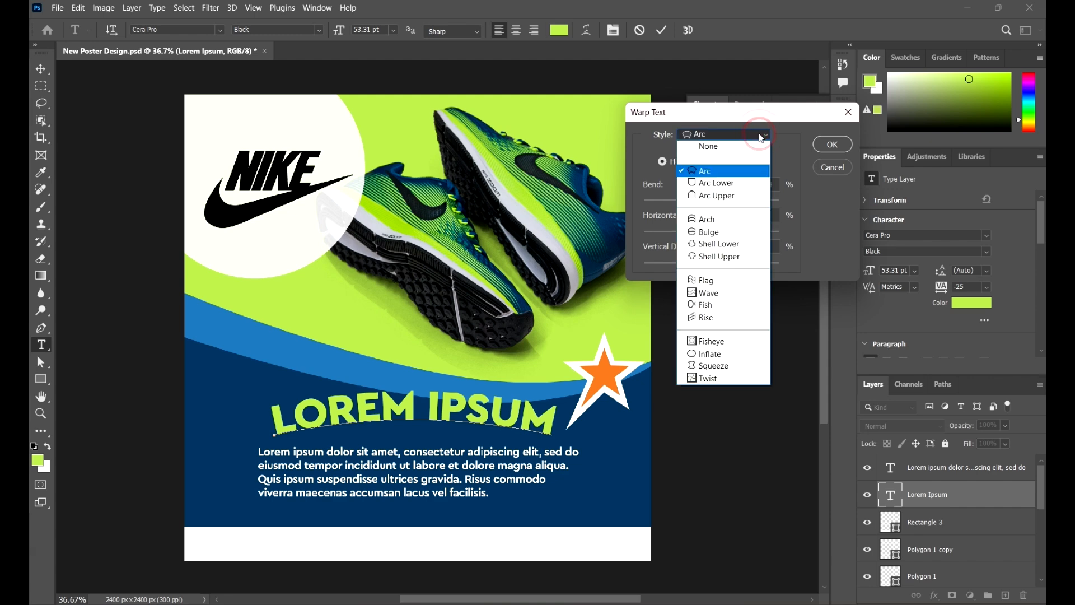
left_click(730, 195)
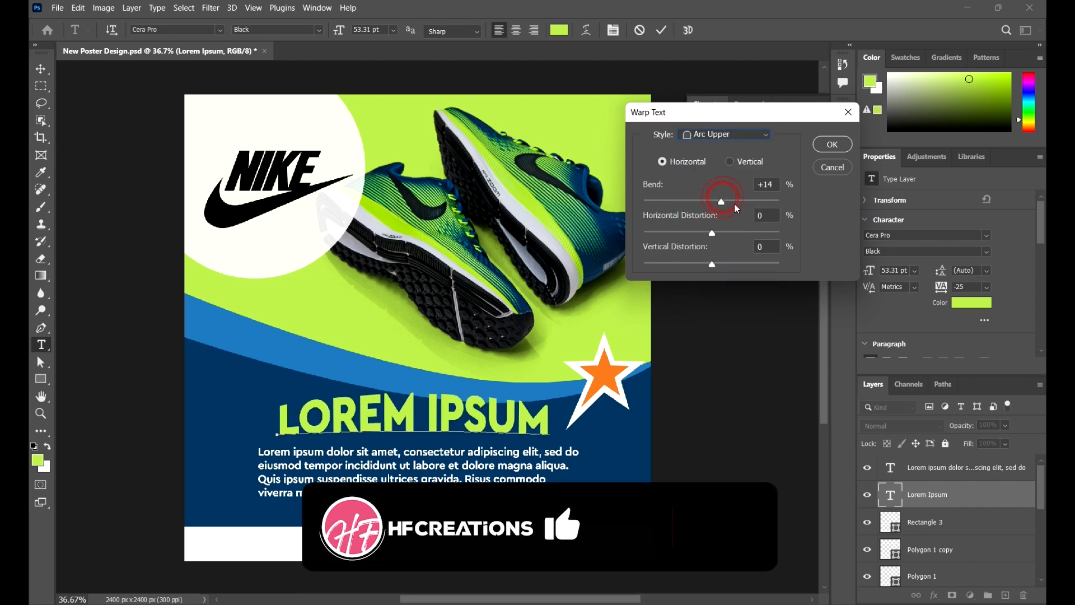
left_click_drag(734, 203, 729, 203)
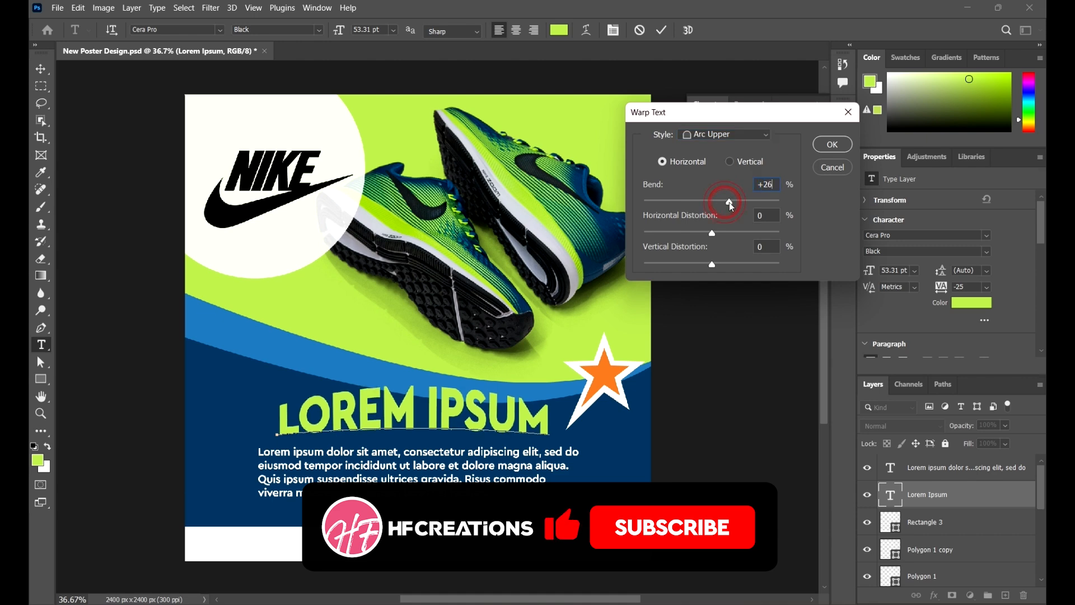
left_click(832, 145)
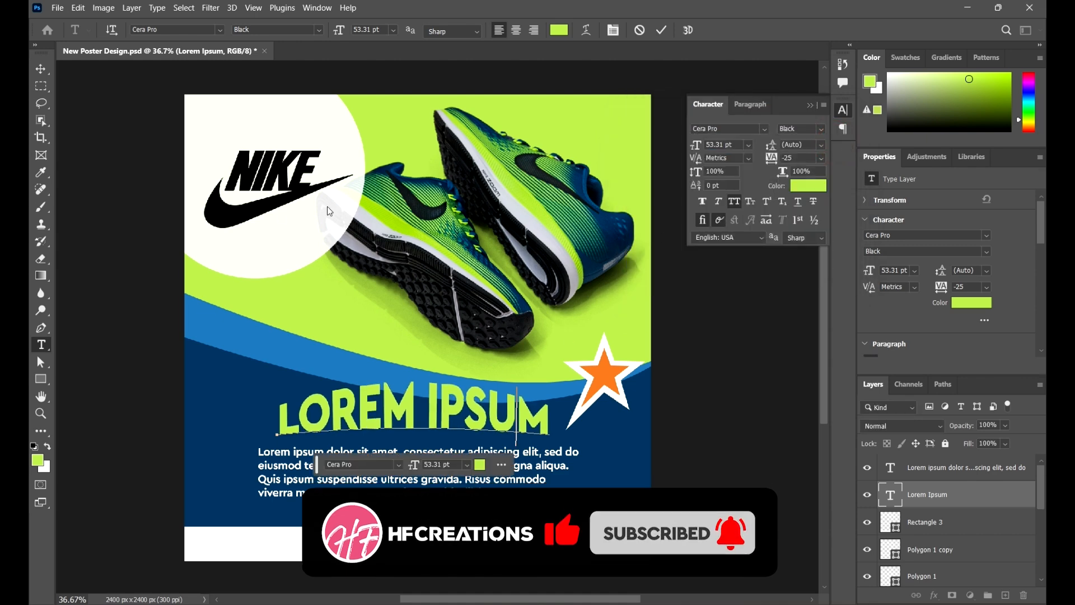
left_click(40, 68)
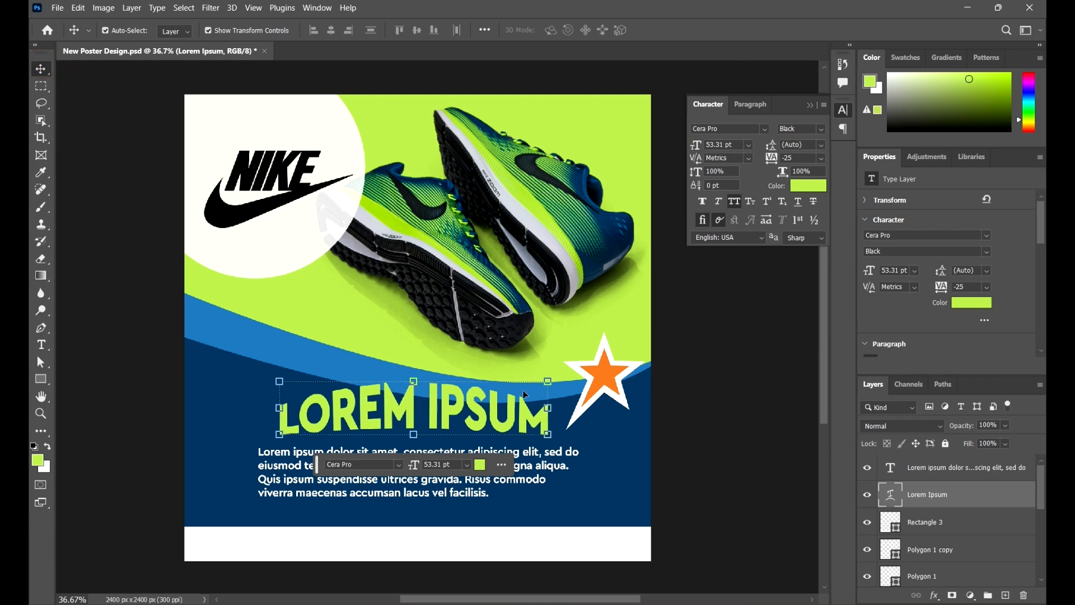
scroll(562, 377, "down", 2)
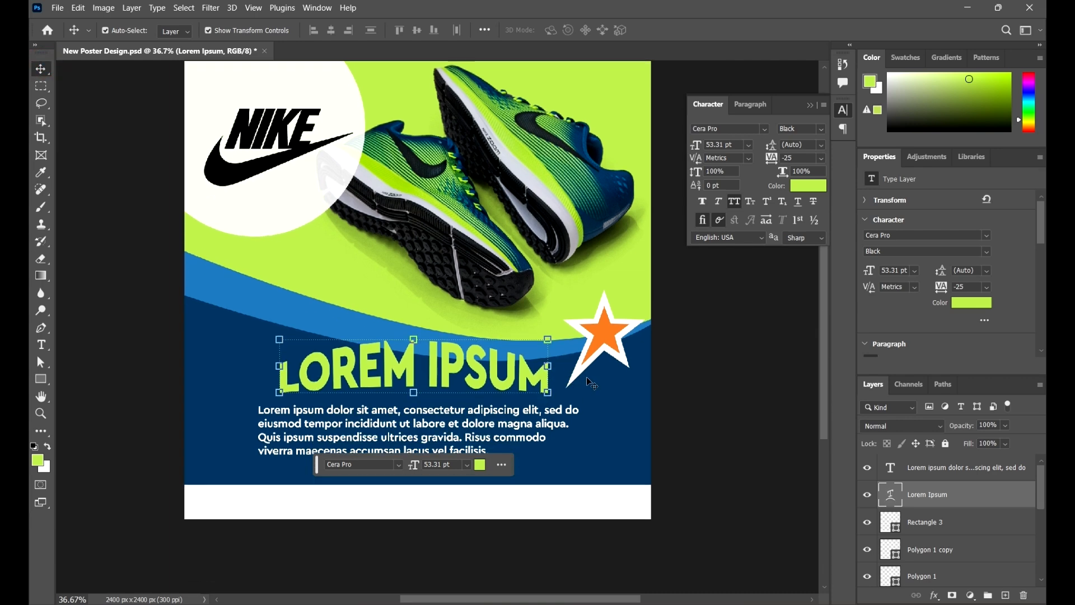
scroll(587, 375, "down", 3)
scroll(589, 375, "up", 4)
left_click(732, 400)
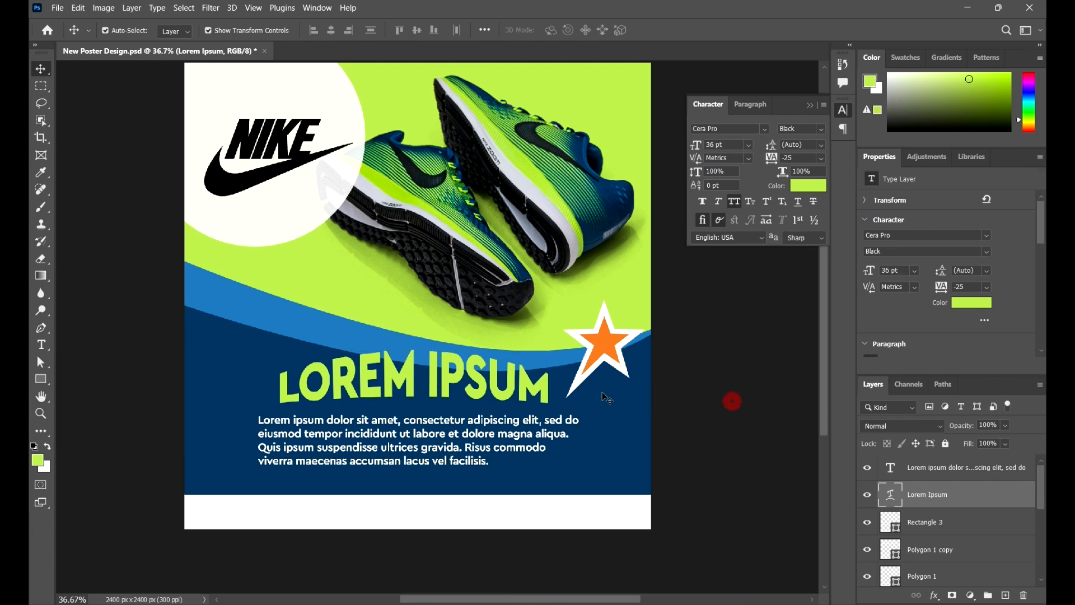
- Replace the warped LOREM IPSUM headline text with BEST MENS SHOES
scroll(566, 400, "up", 2)
double_click(482, 385)
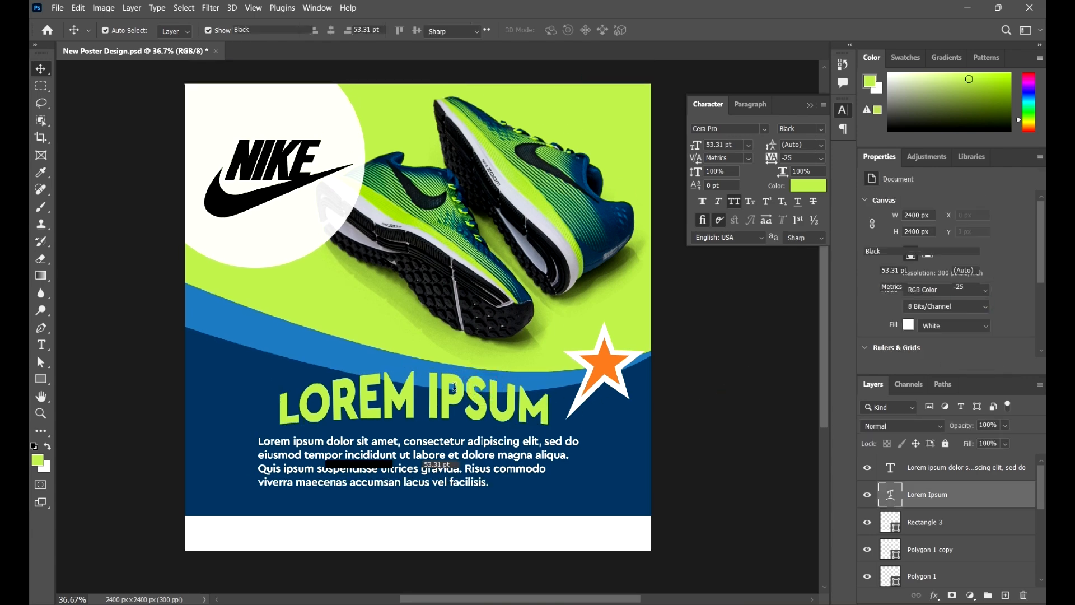
left_click(454, 388)
key("ctrl+a")
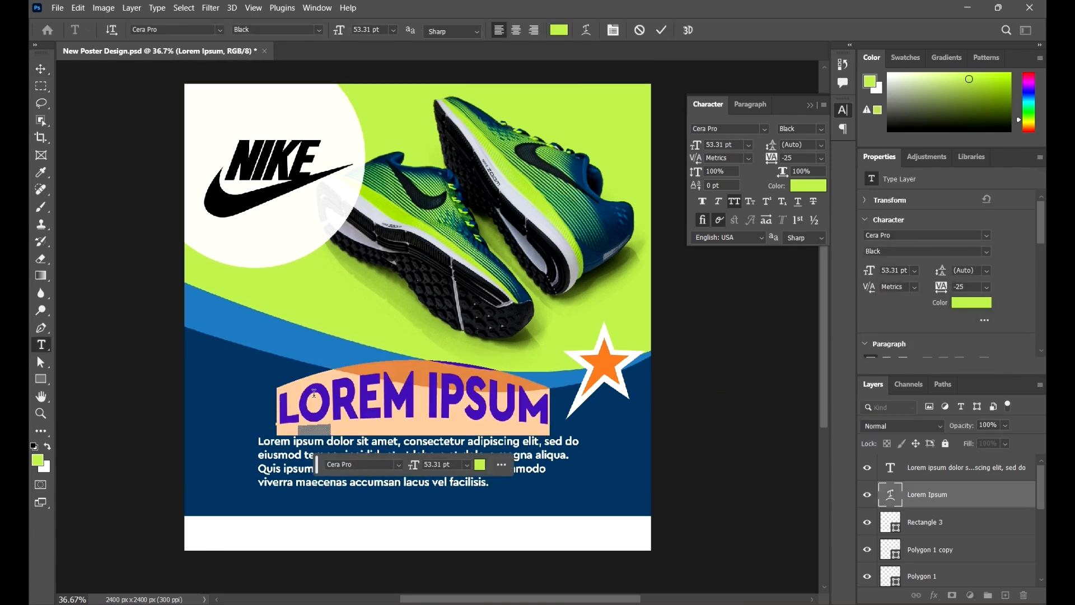
type("BES")
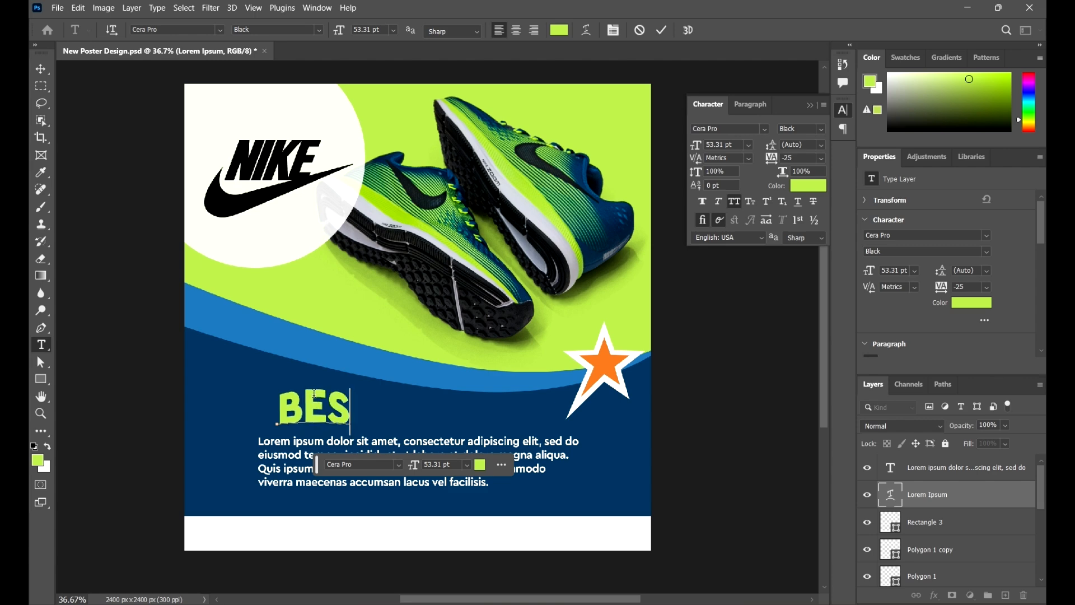
type("T MEN")
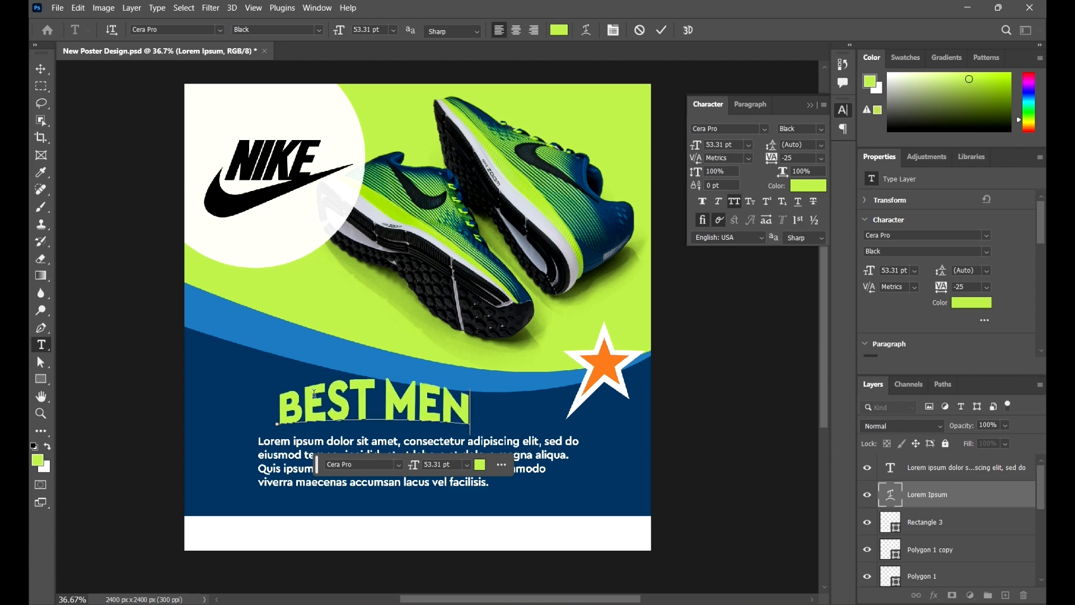
type("S")
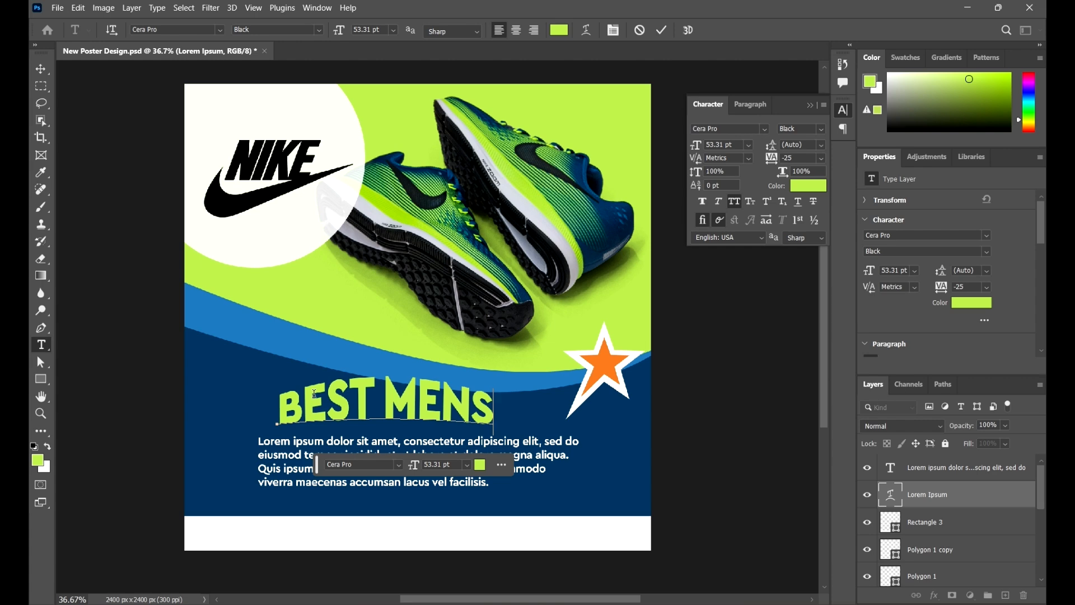
type(" SHOES")
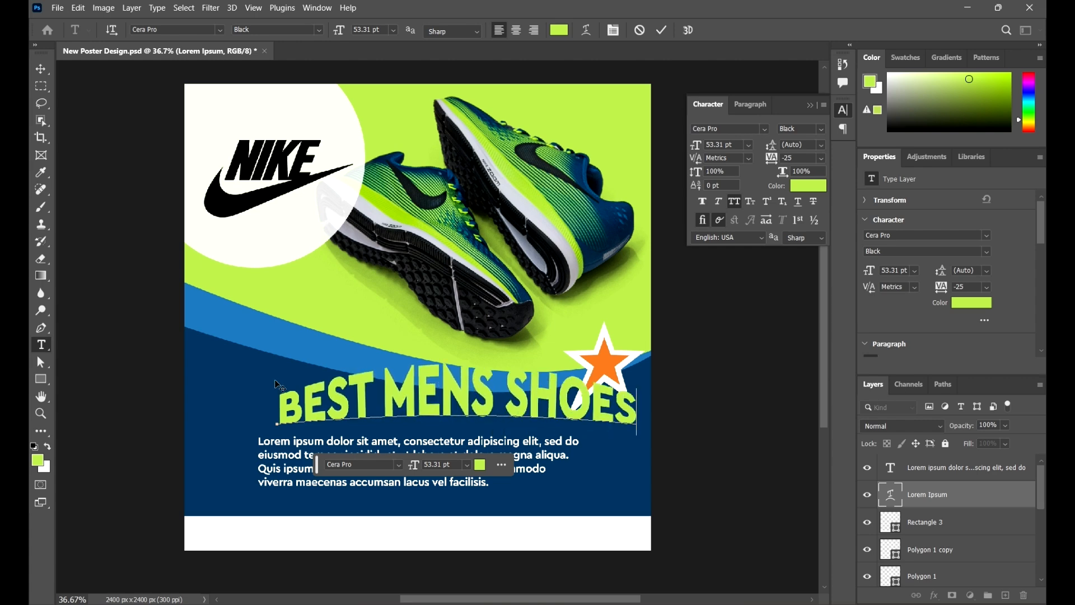
left_click(41, 69)
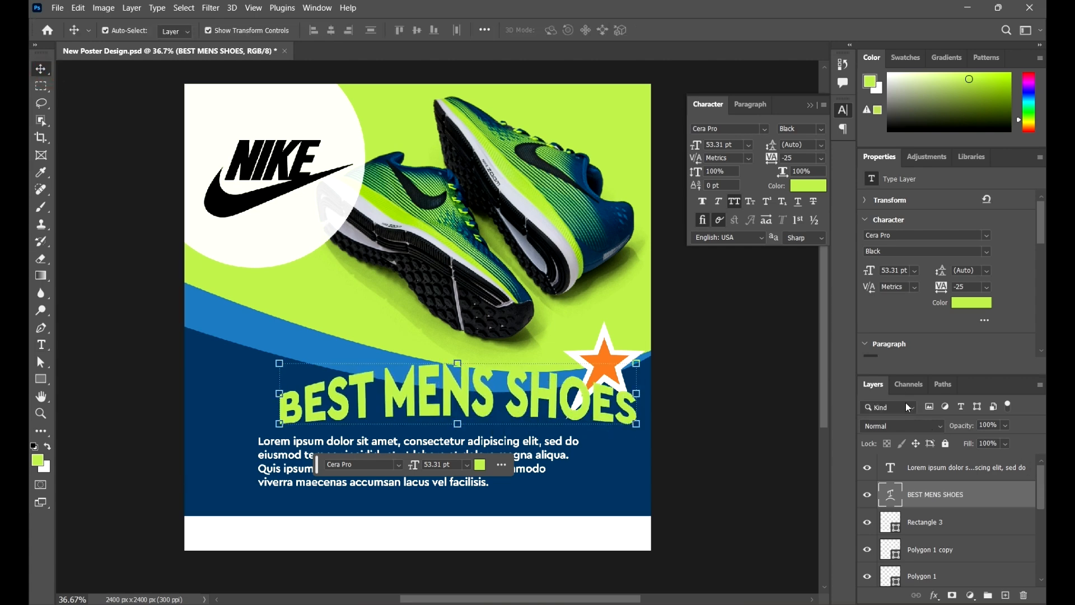
- Scale the BEST MENS SHOES headline down to about 47 pt and line it up with the paragraph's left edge
double_click(900, 271)
type("52")
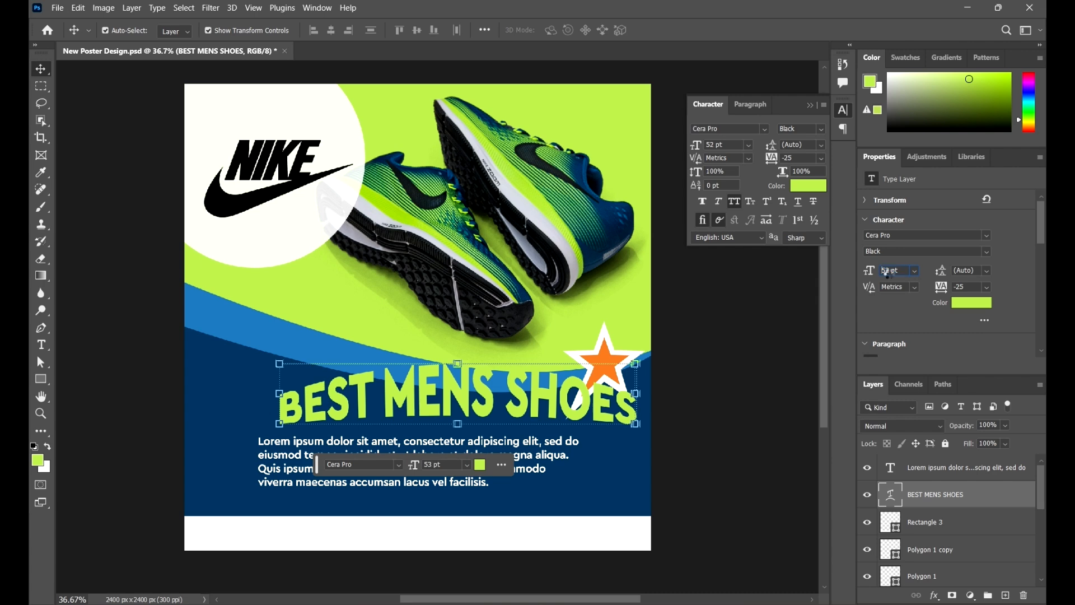
left_click(740, 381)
left_click_drag(576, 415, 534, 417)
left_click_drag(585, 372, 550, 357)
key("Return")
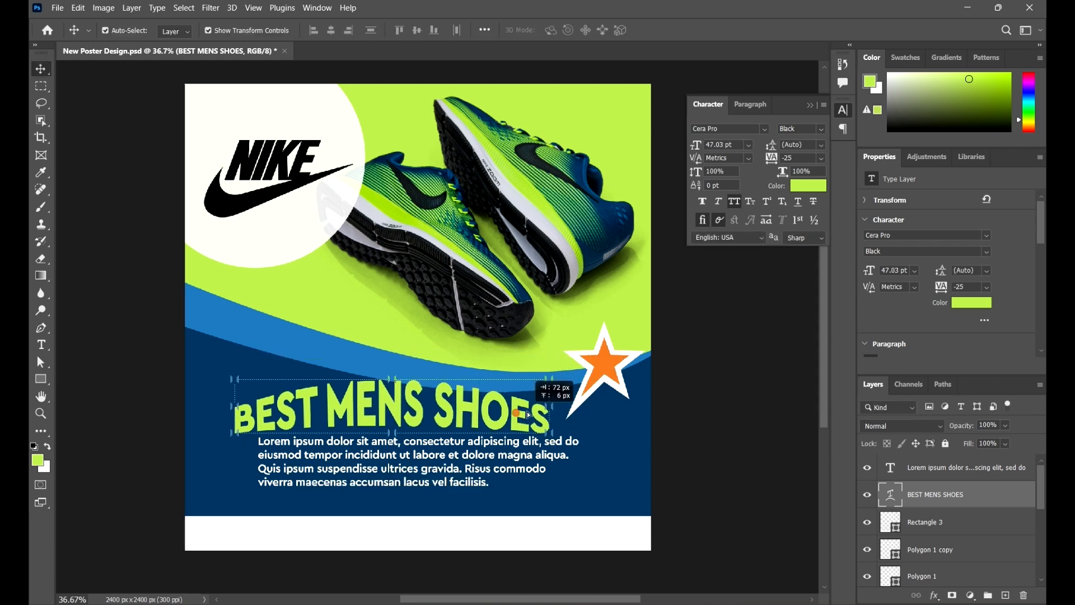
left_click_drag(516, 419, 542, 411)
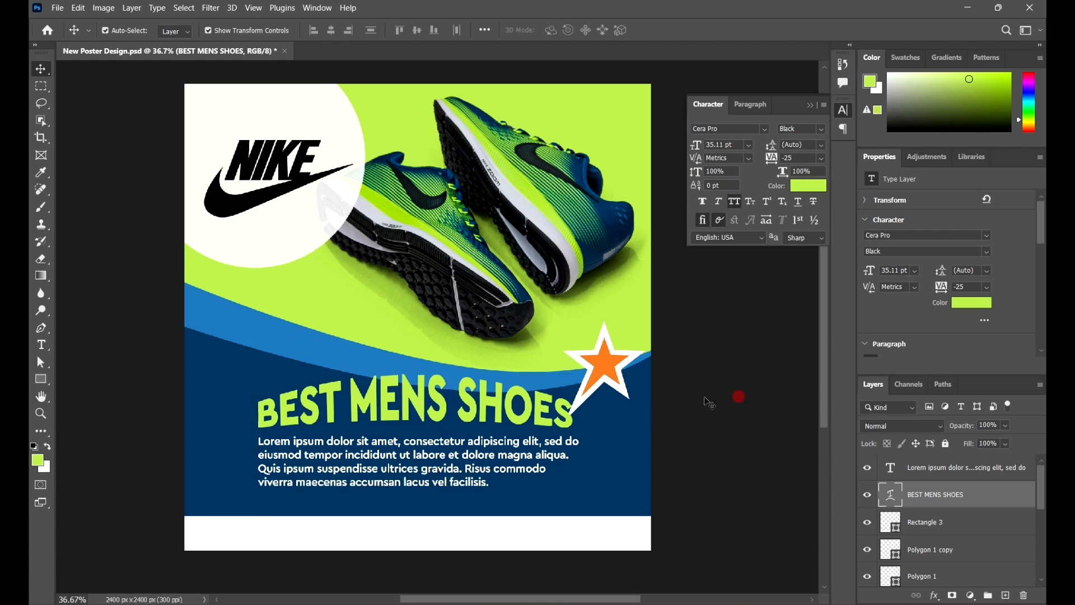
left_click(707, 401)
- Add a DISCOUNT ENDS SOON text line in the white strip at the poster's bottom
scroll(540, 486, "down", 2)
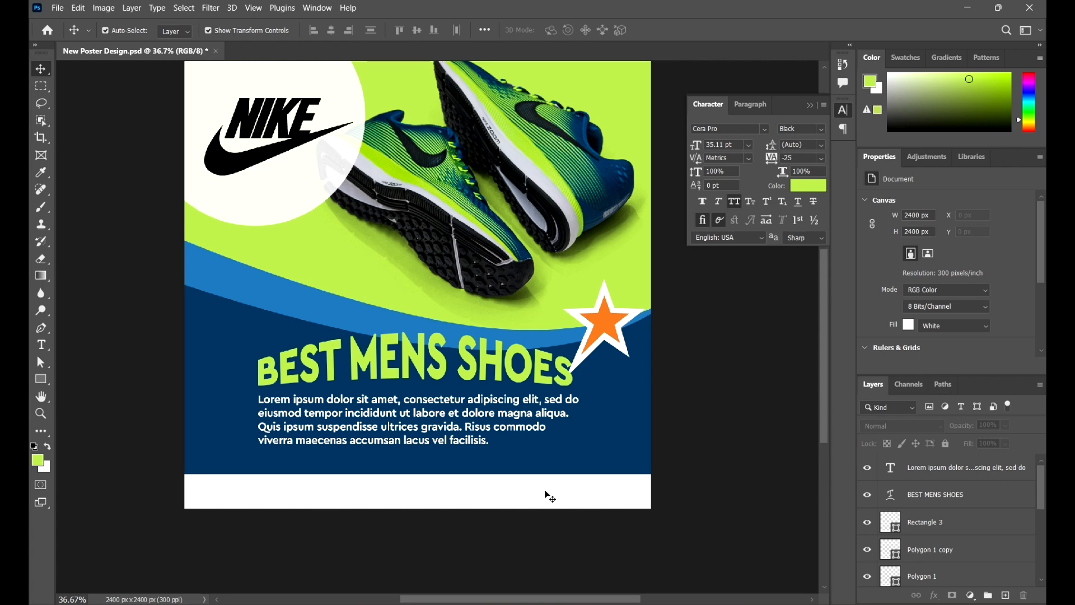
left_click(41, 344)
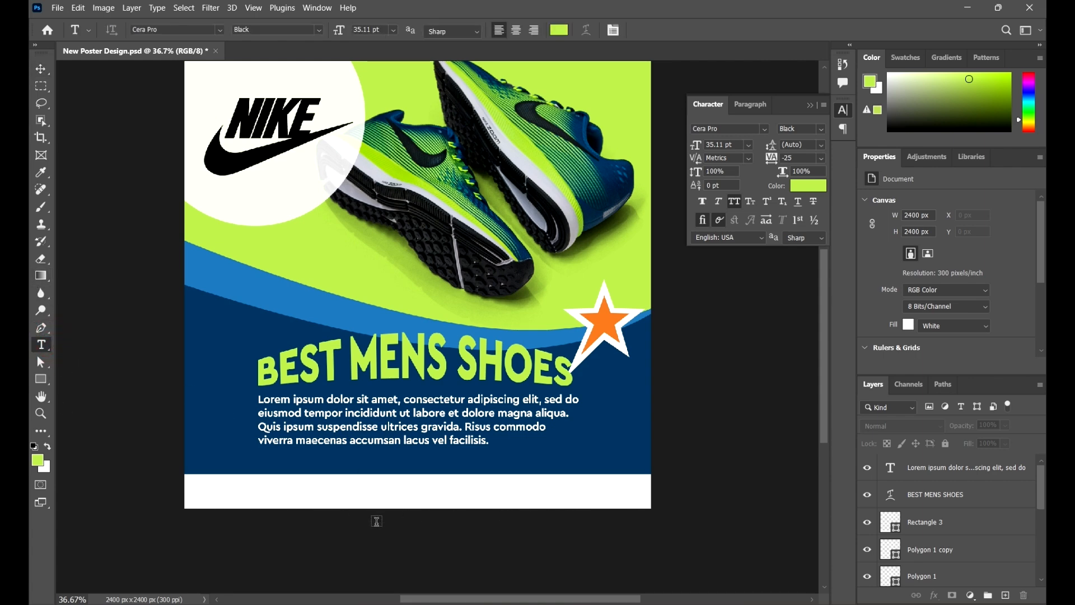
left_click(317, 494)
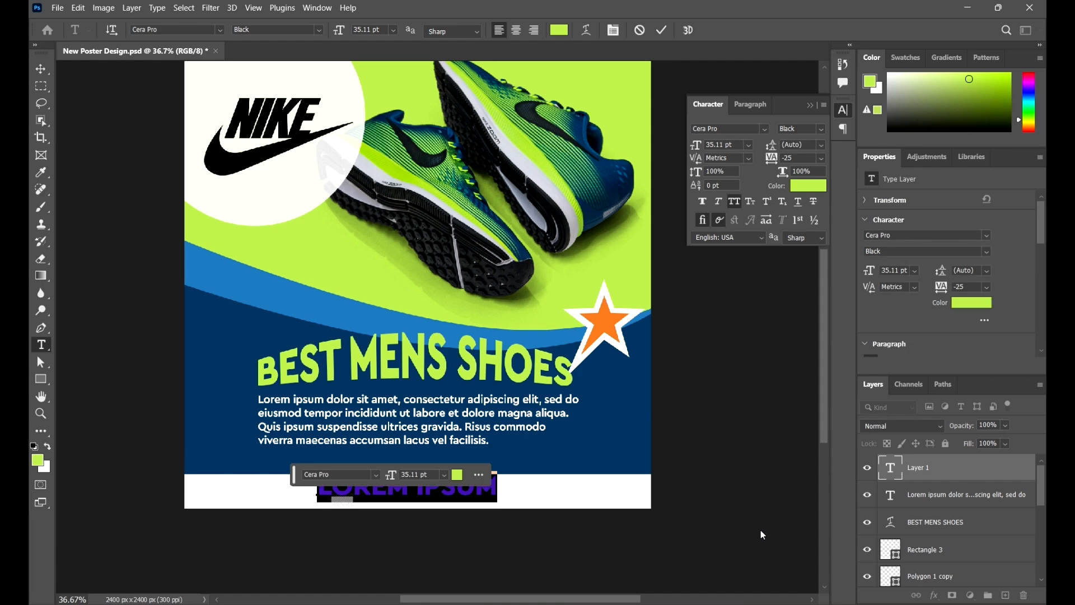
type("J")
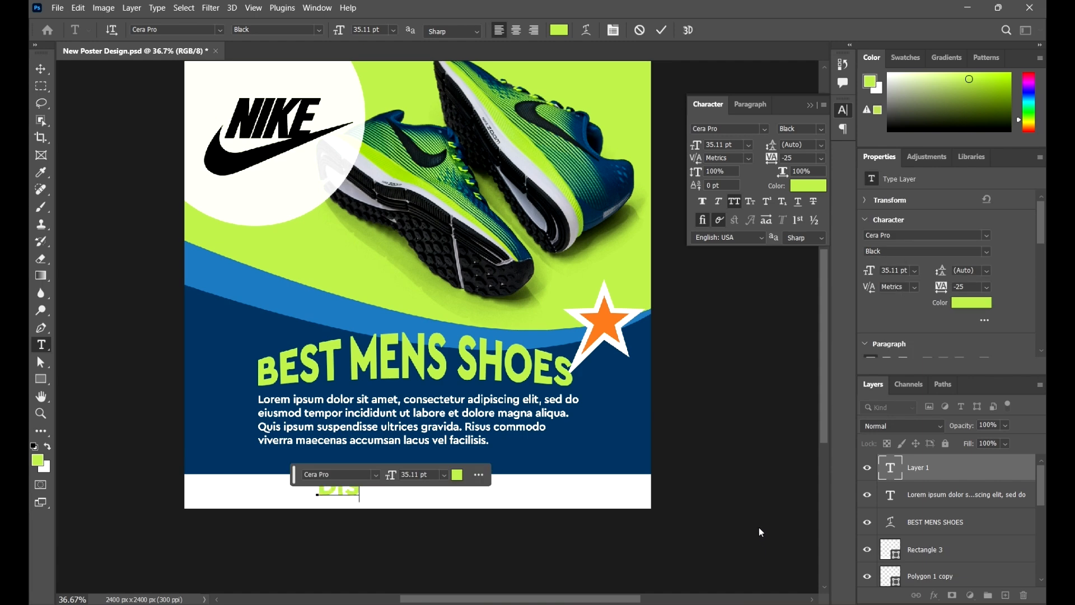
type("ISCOUNT")
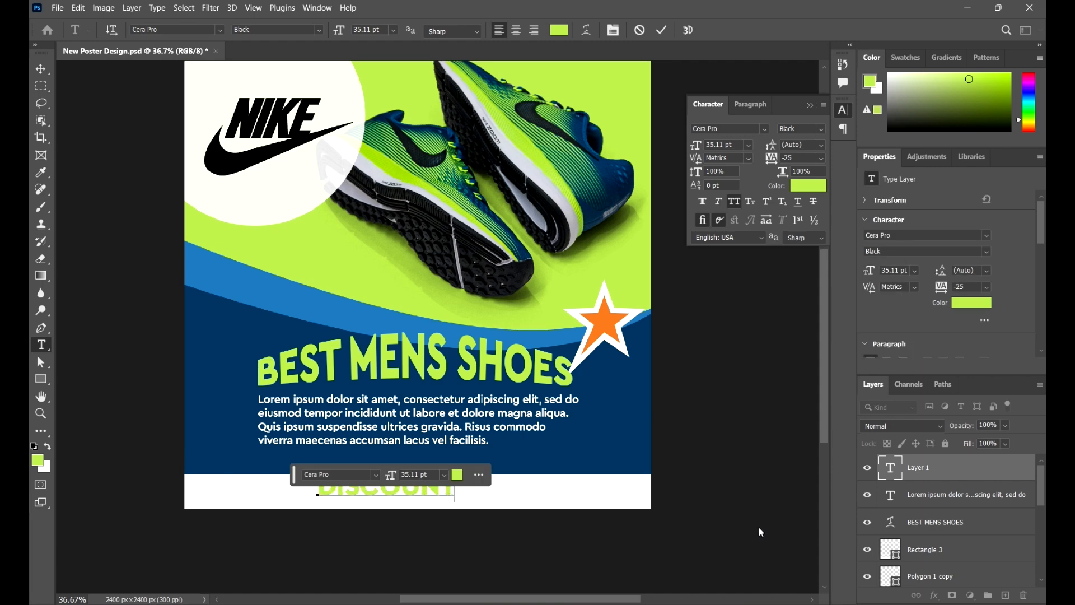
type(" ENDS")
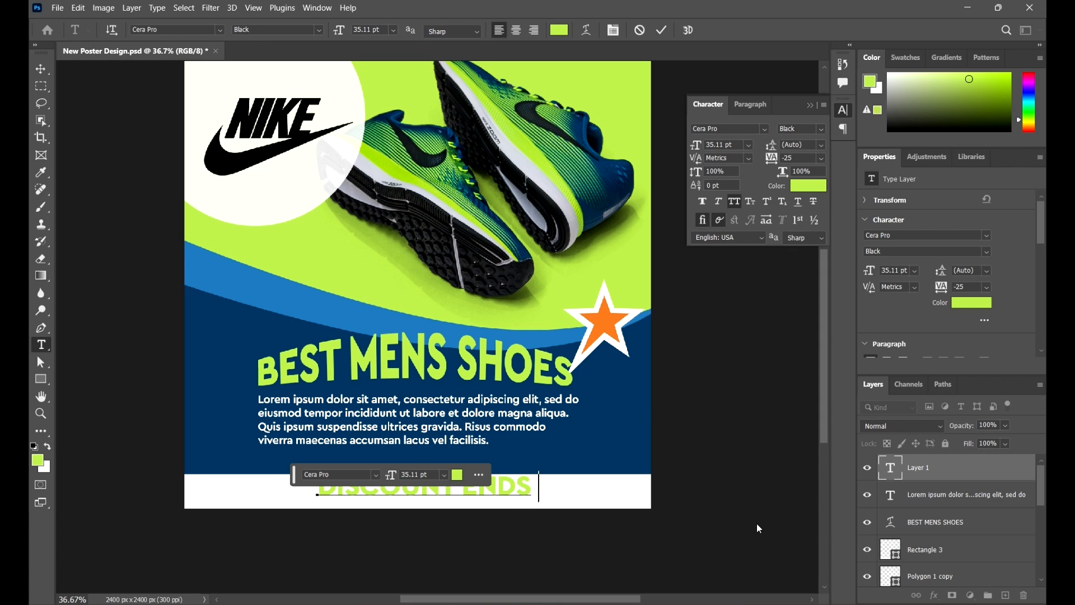
type(" SOON")
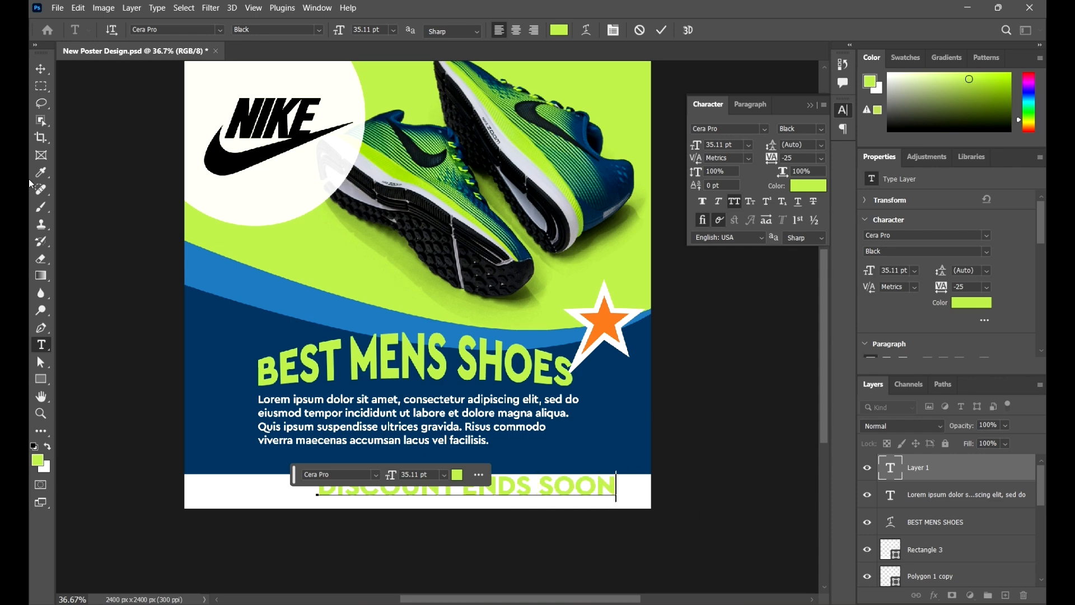
left_click(49, 71)
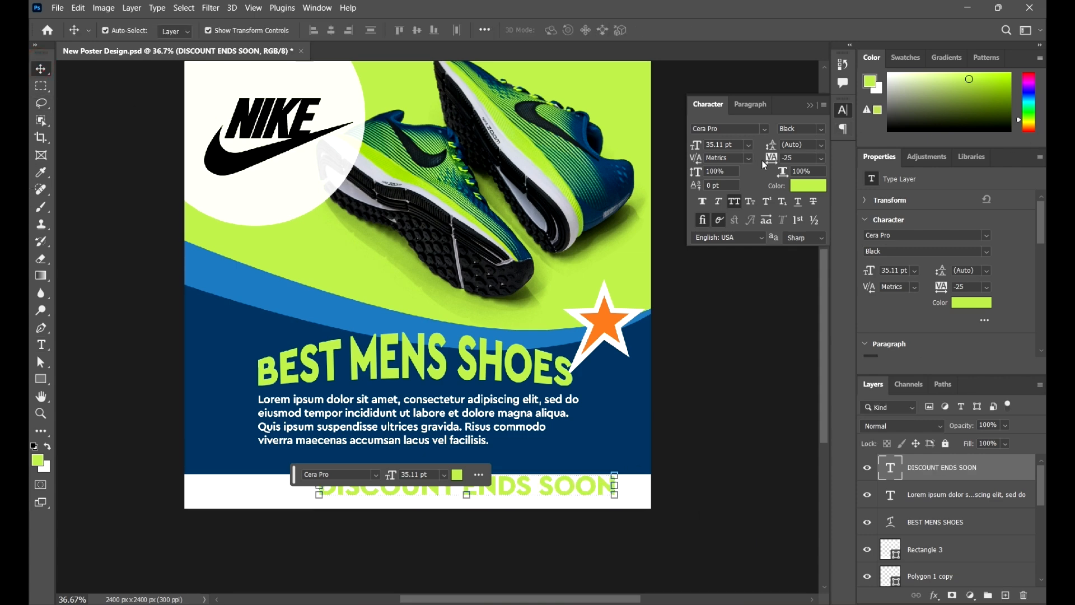
- Reduce the DISCOUNT ENDS SOON text to 18 pt, then scale it to about 22.5 pt, centred in the white strip
left_click(750, 147)
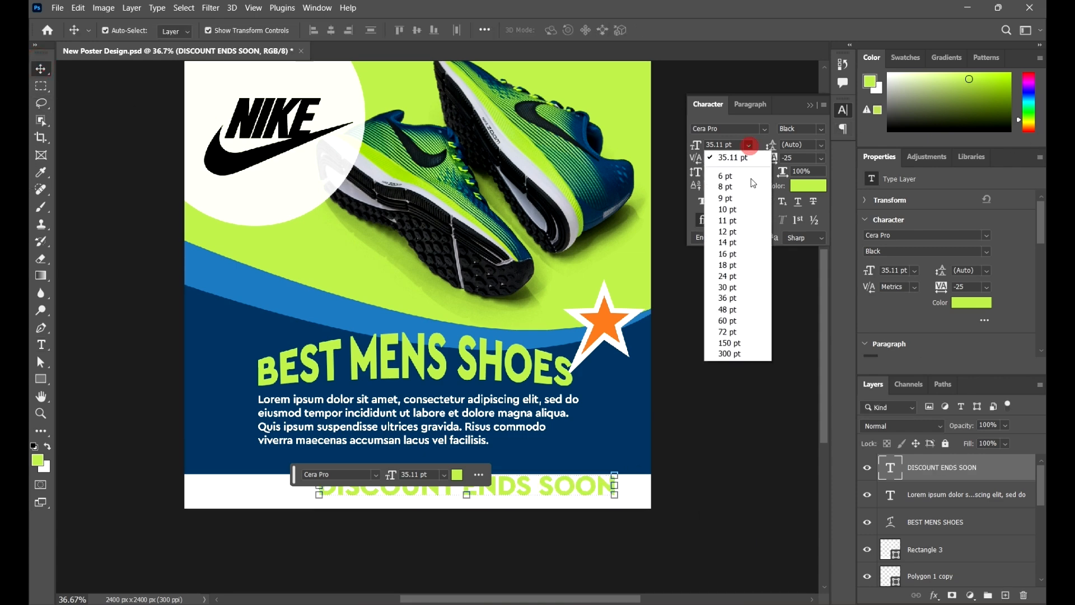
left_click(746, 276)
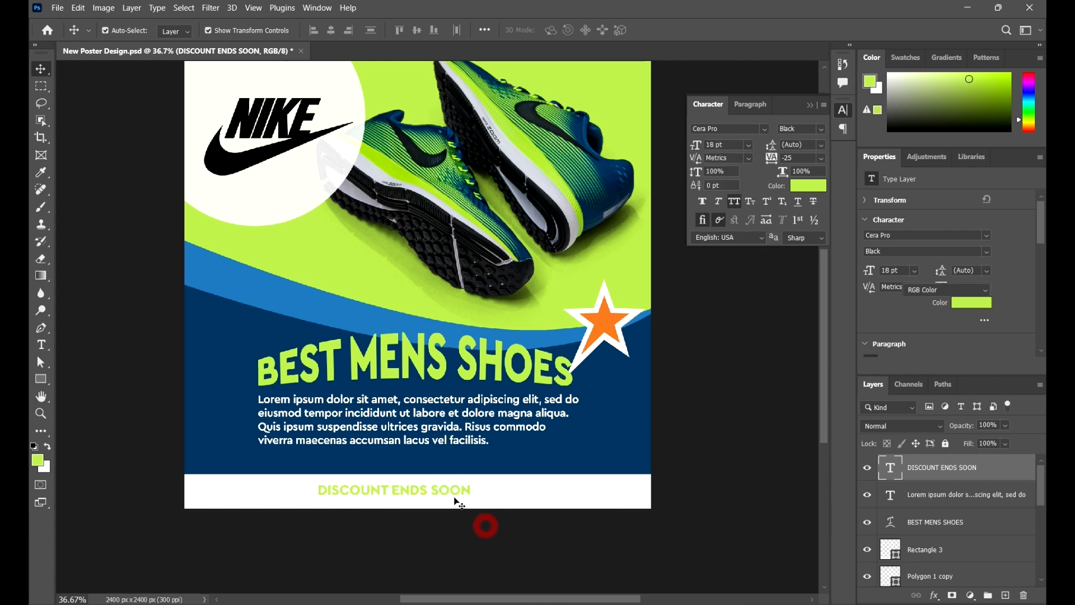
left_click(479, 522)
left_click_drag(463, 496, 516, 492)
key("ctrl+t")
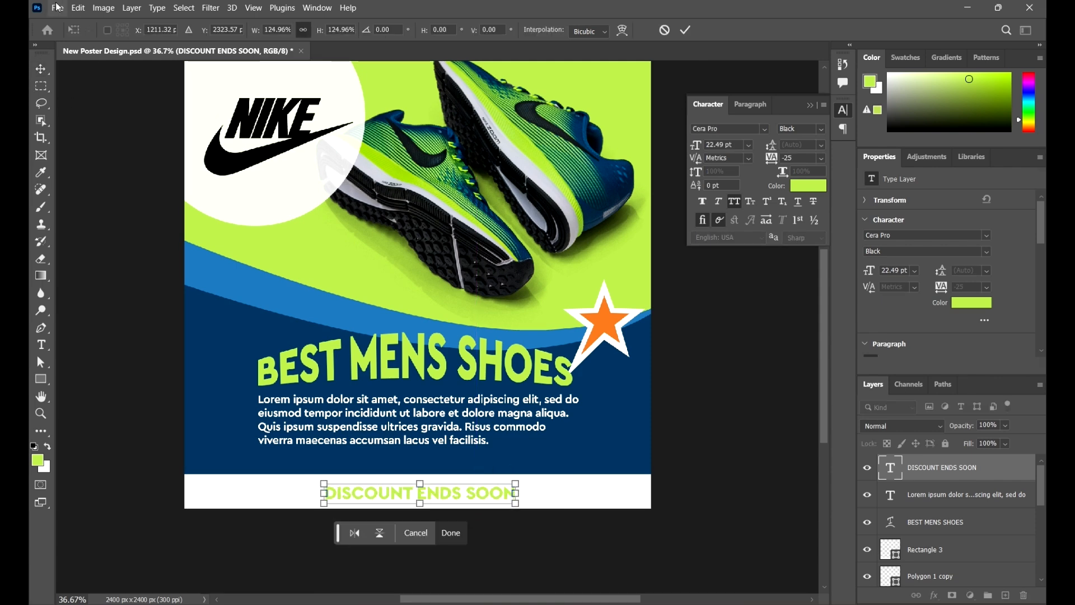
left_click(40, 69)
left_click(110, 227)
- Select the navy and blue curved shapes together with both star shapes and nudge them upward, clear of the headline
scroll(630, 382, "up", 1)
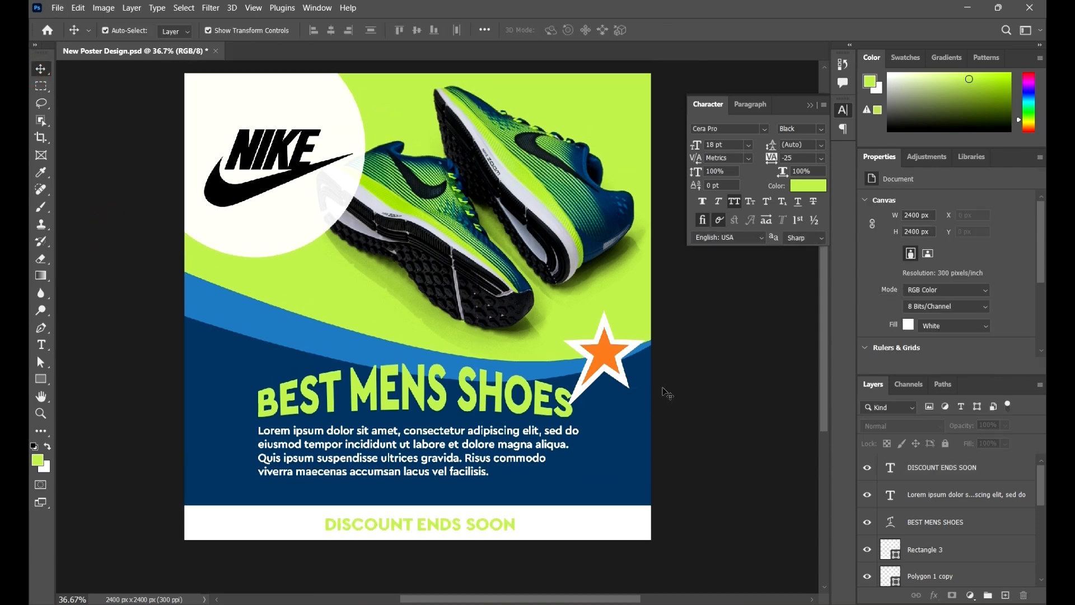
scroll(578, 346, "down", 2)
scroll(660, 344, "up", 1)
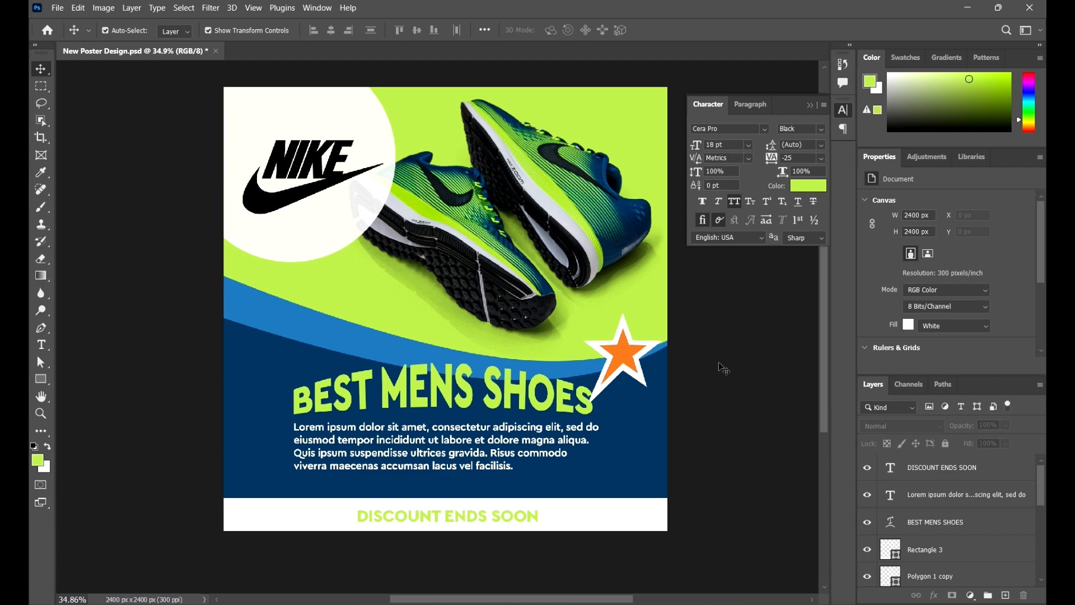
scroll(720, 364, "up", 1)
scroll(599, 415, "up", 2)
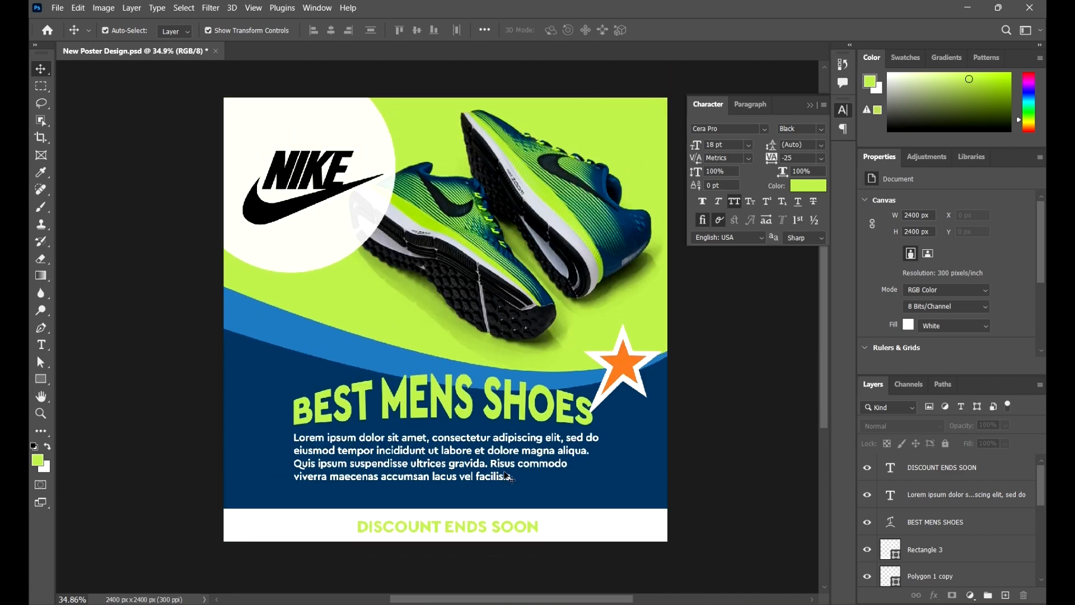
left_click(335, 351)
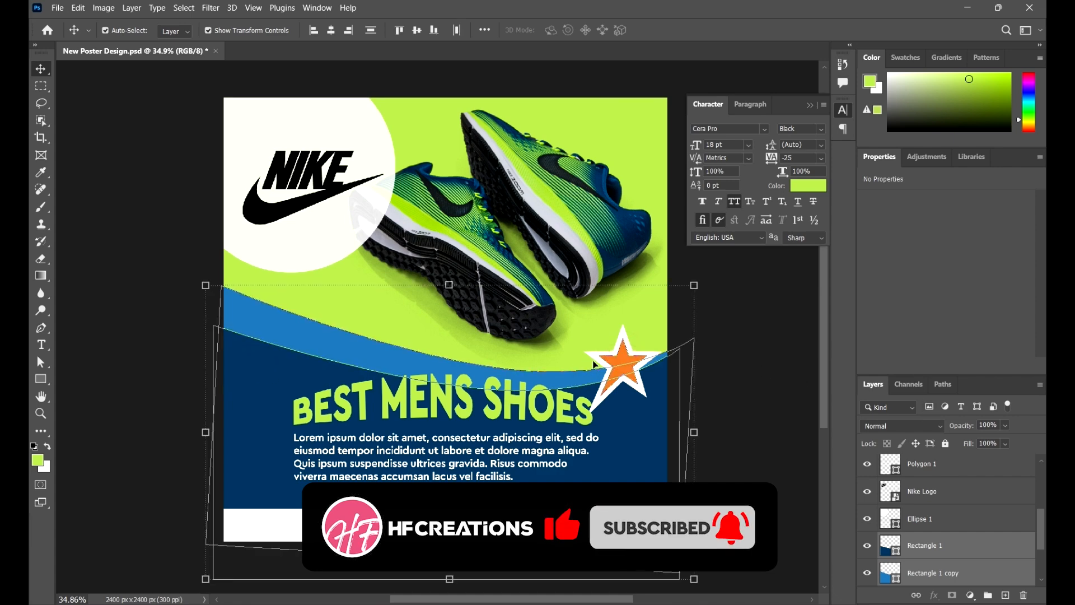
left_click(596, 360, "shift")
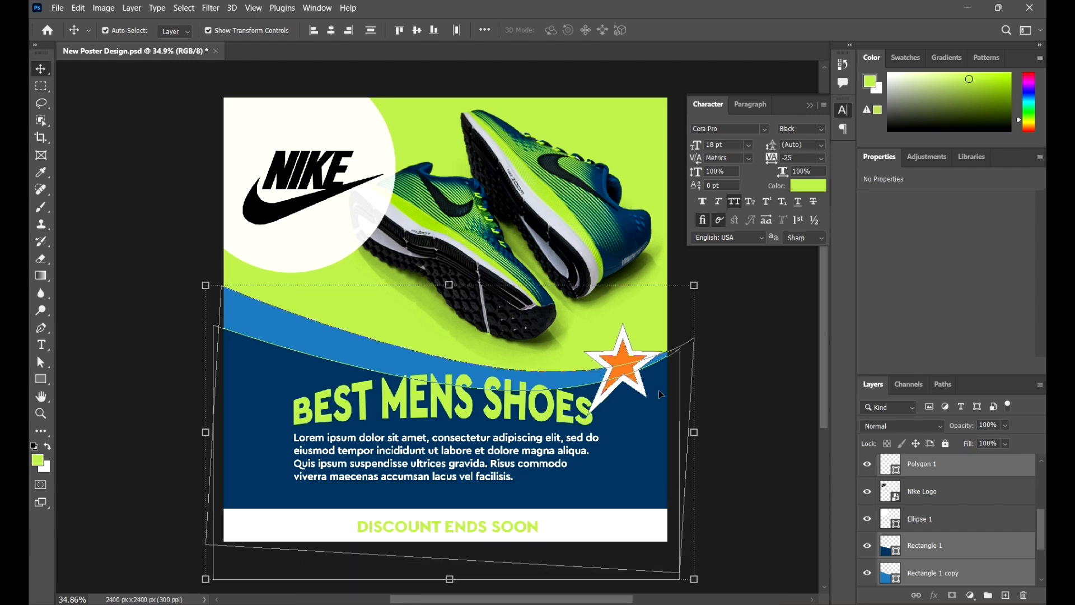
key("shift+Up")
key("shift+Up")
key("shift+Up")
key("shift+Up")
key("shift+Up")
key("shift+Up")
key("shift+Up")
key("shift+Up")
key("shift+Up")
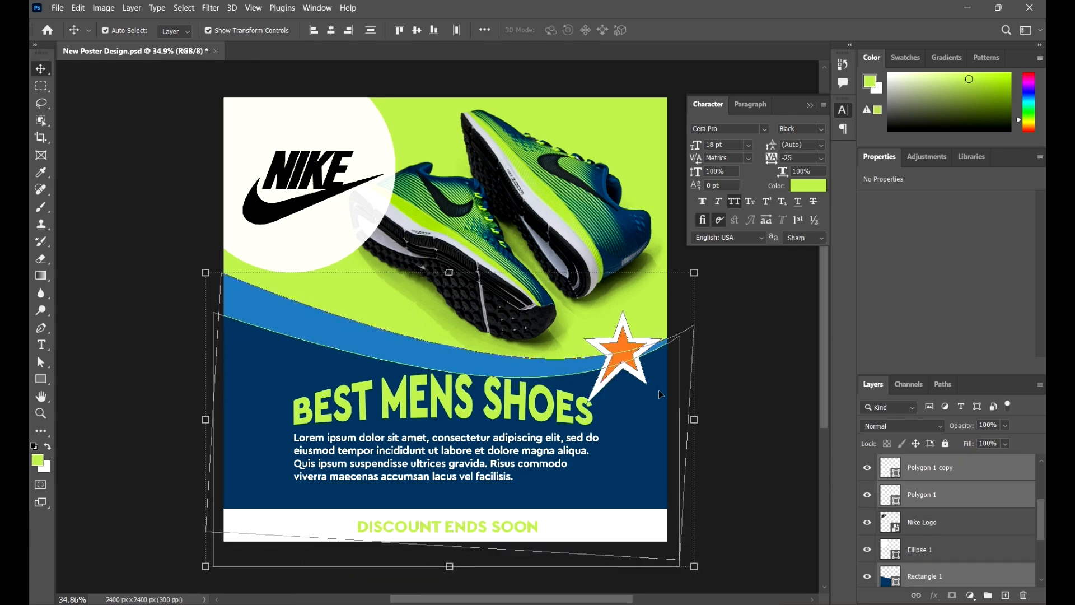
key("shift+Up")
key("shift+Up")
key("shift+Up")
key("shift+Up")
key("shift+Up")
key("shift+Up")
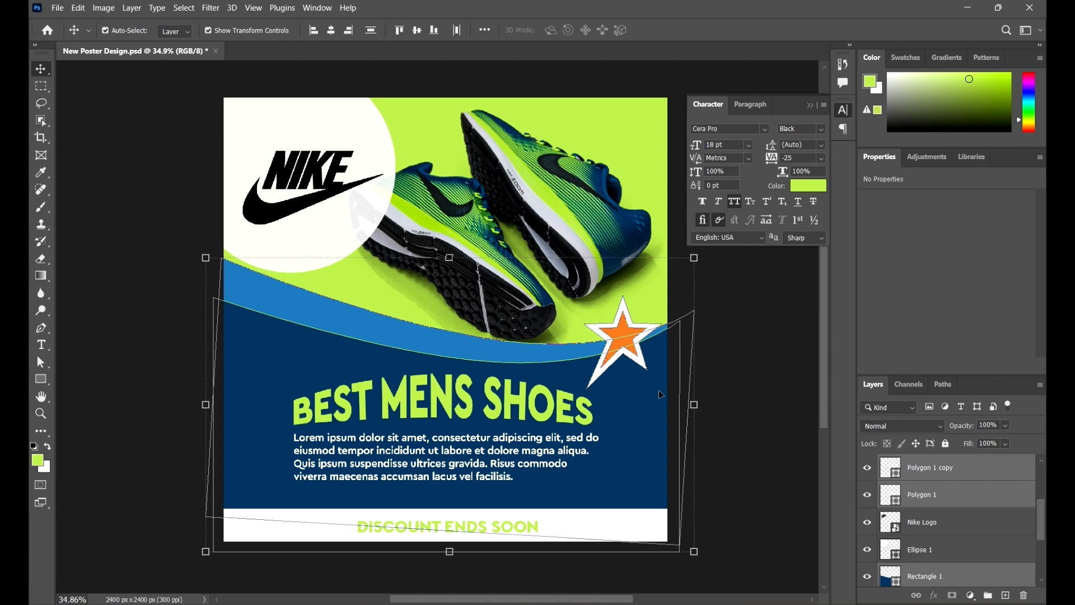
key("shift+Up")
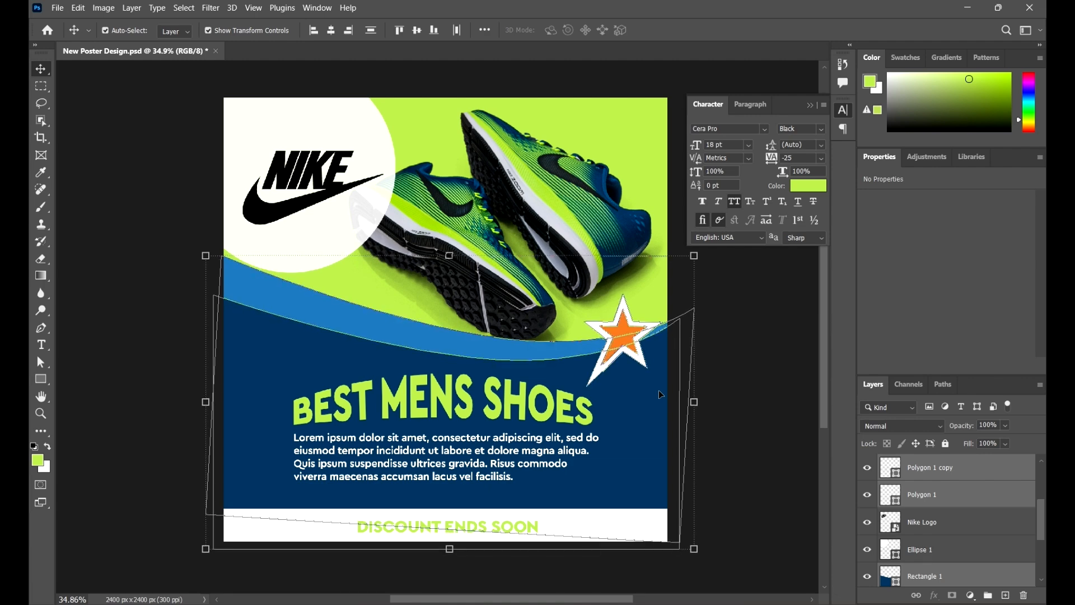
key("shift+Down")
key("shift+Down")
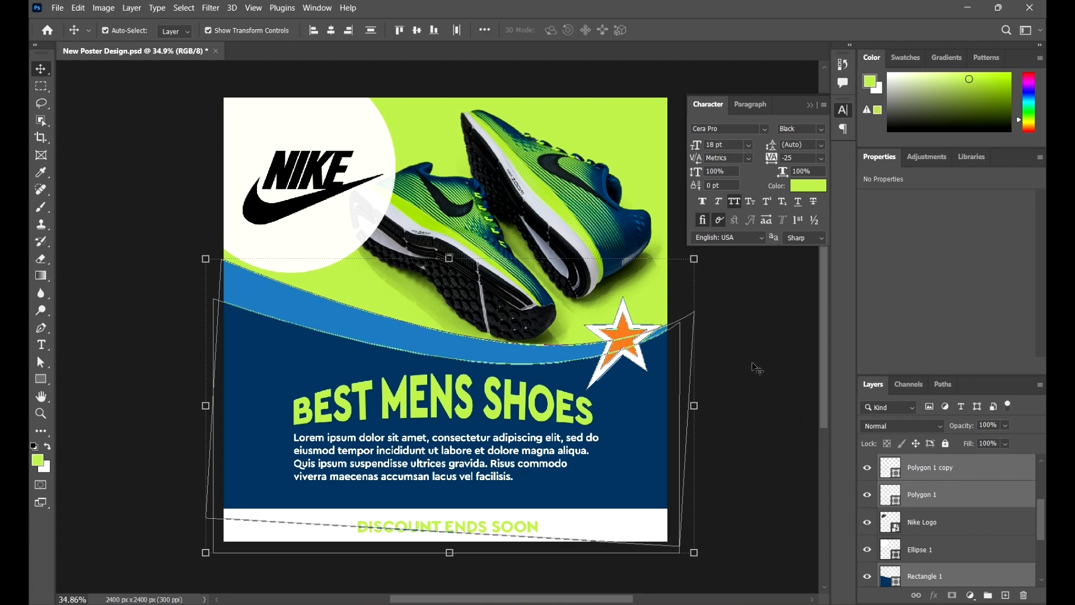
left_click(756, 367)
- Move the BEST MENS SHOES headline slightly up toward the blue curve
left_click(522, 415)
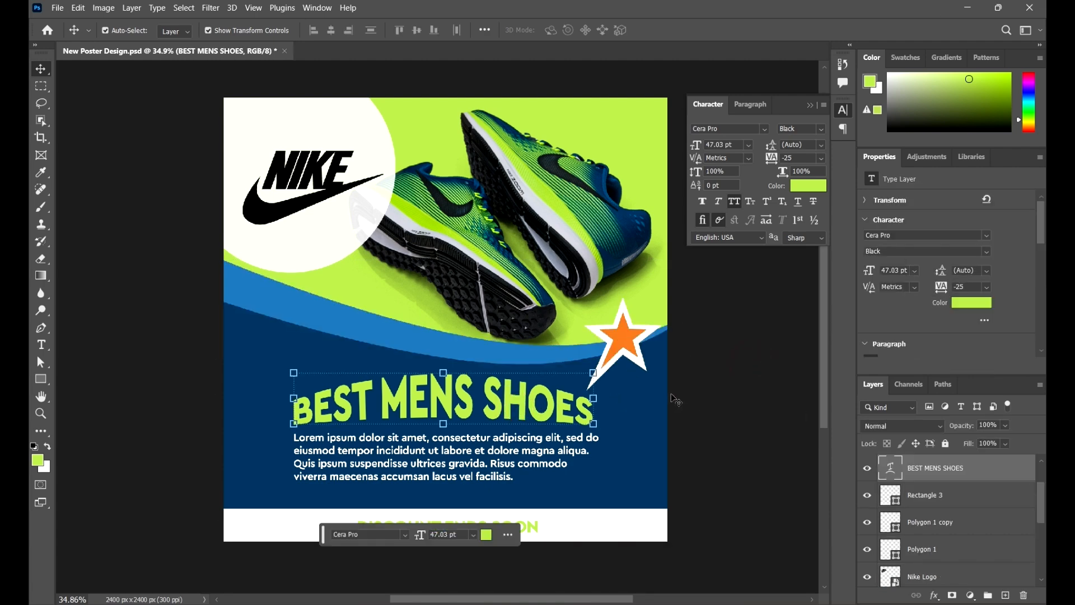
left_click_drag(509, 414, 510, 400)
left_click(789, 394)
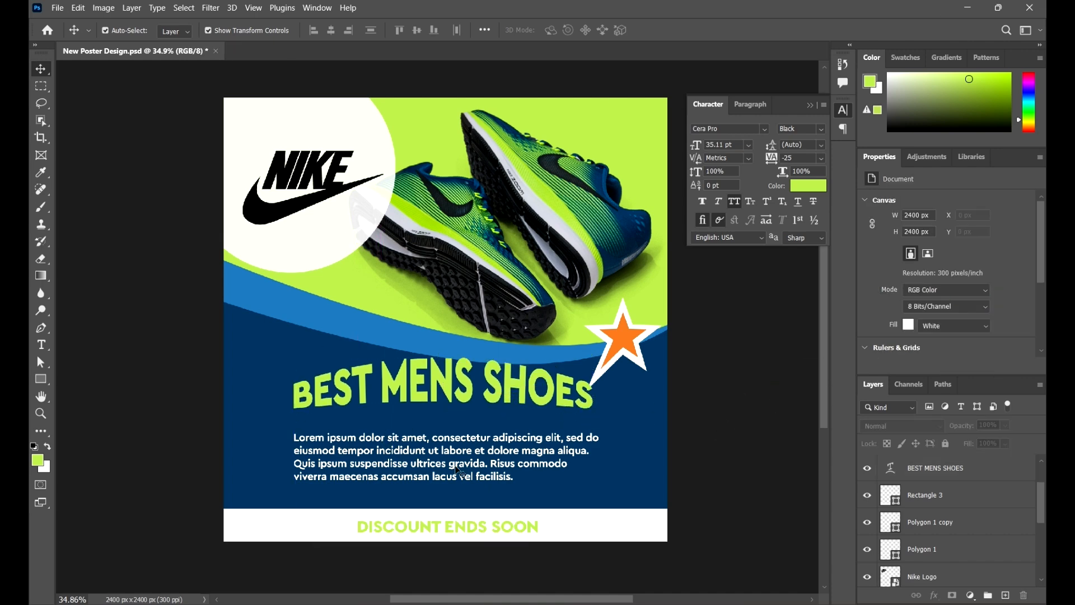
- Move the placeholder paragraph slightly up and centre-align its text
left_click_drag(467, 464, 467, 454)
left_click(752, 105)
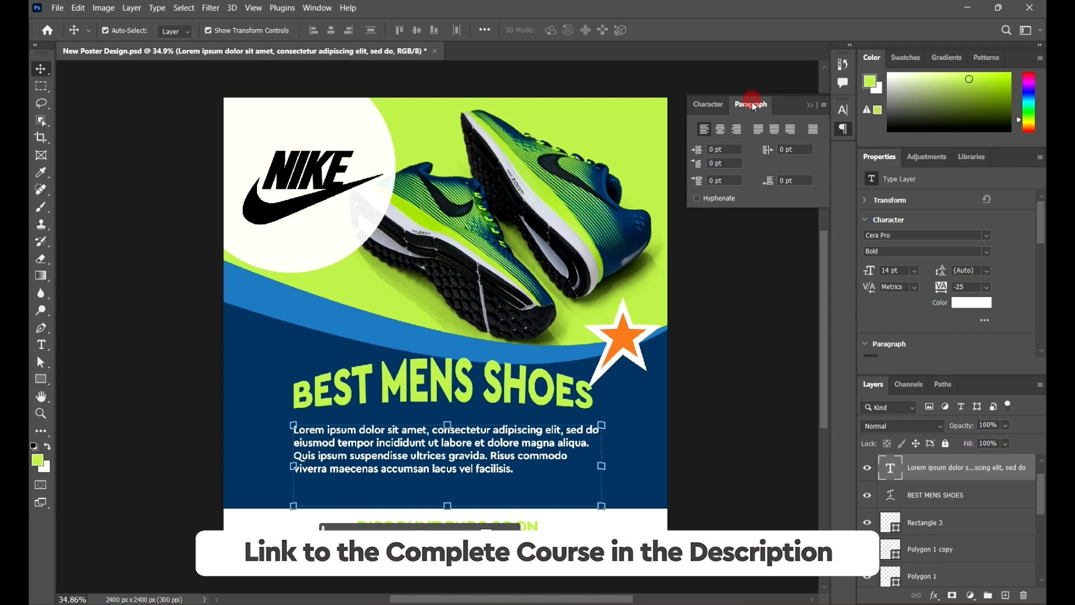
left_click(722, 131)
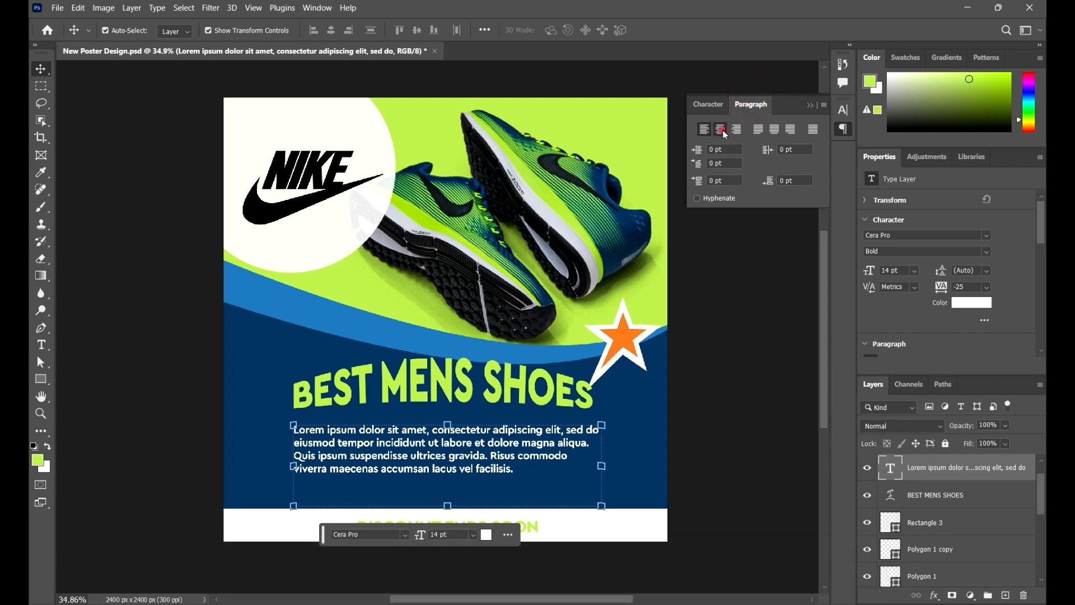
left_click(750, 453)
- Recolour the DISCOUNT ENDS SOON text to dark navy #053d66, sampled from the poster's lower background
left_click(516, 529)
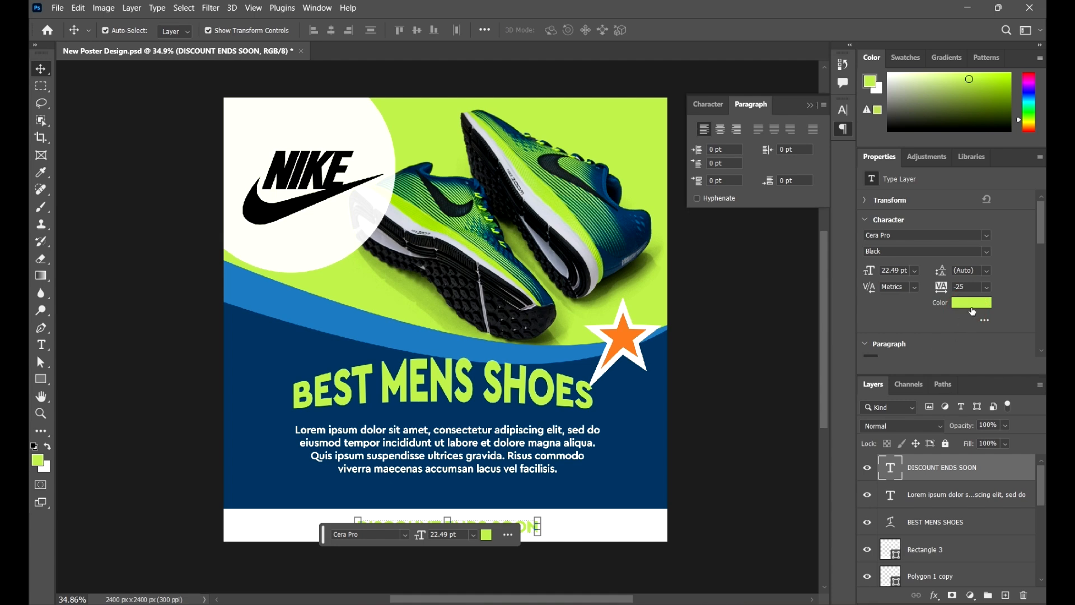
left_click(972, 303)
left_click(625, 423)
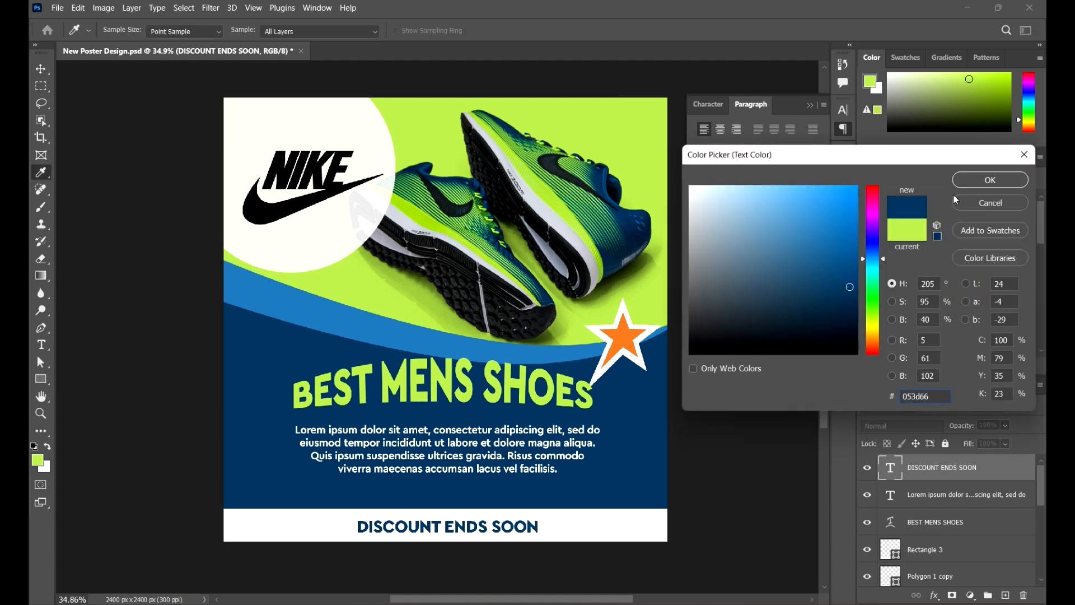
left_click(977, 180)
left_click(763, 403)
- Recolour the BEST MENS SHOES headline to a brighter lime green, #cbfc5c
left_click(569, 396)
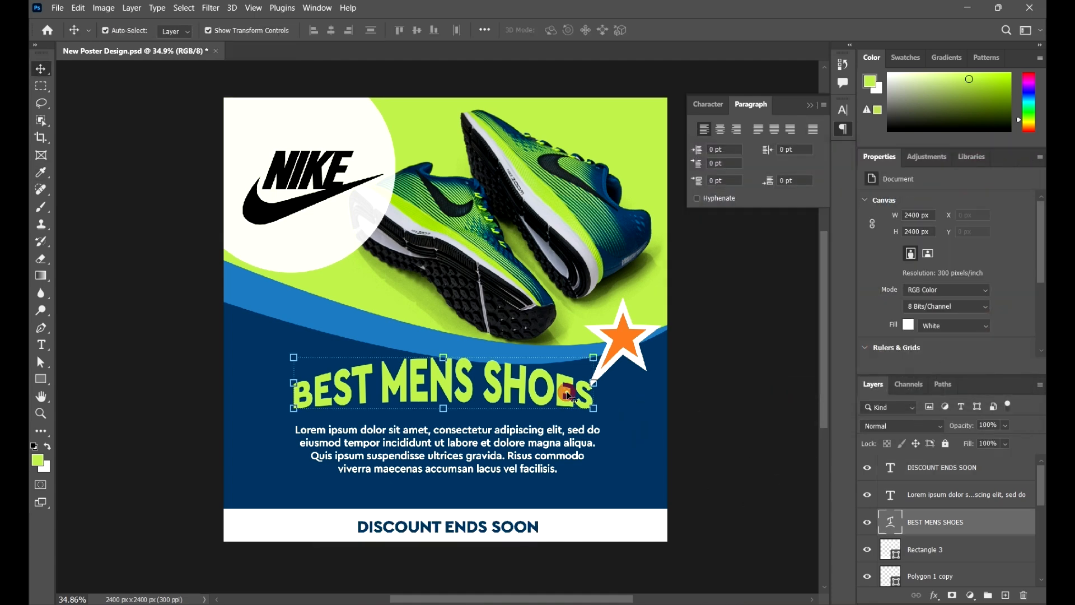
left_click(971, 303)
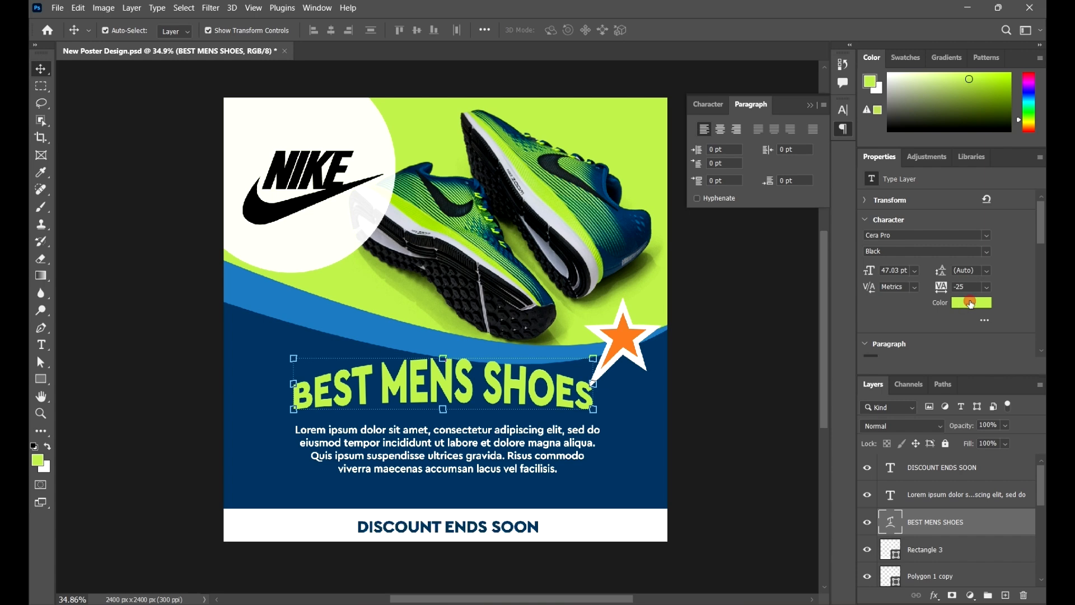
left_click(800, 192)
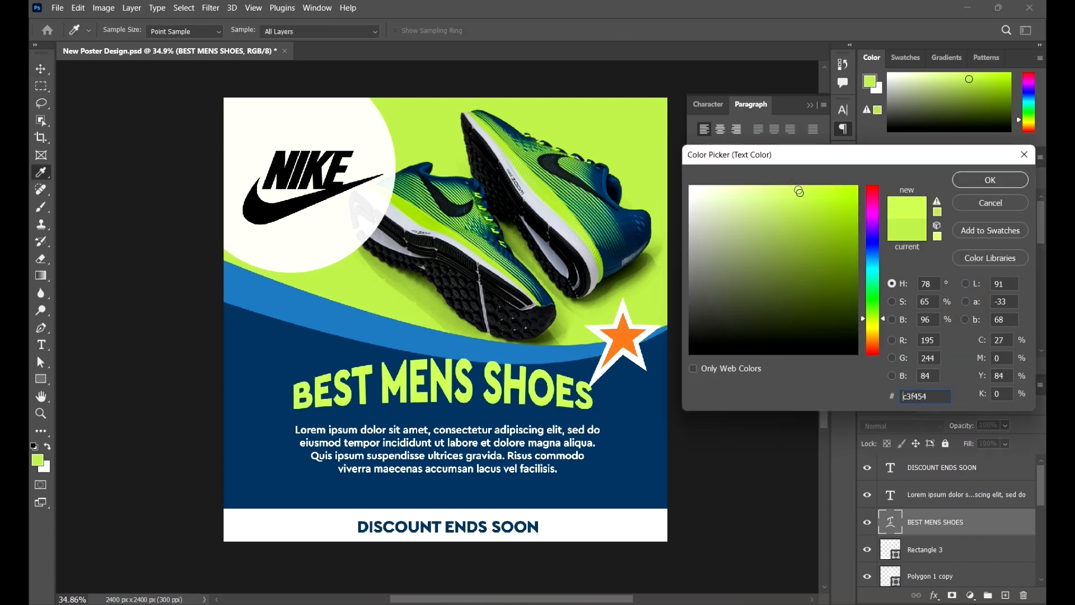
left_click(797, 189)
left_click(797, 188)
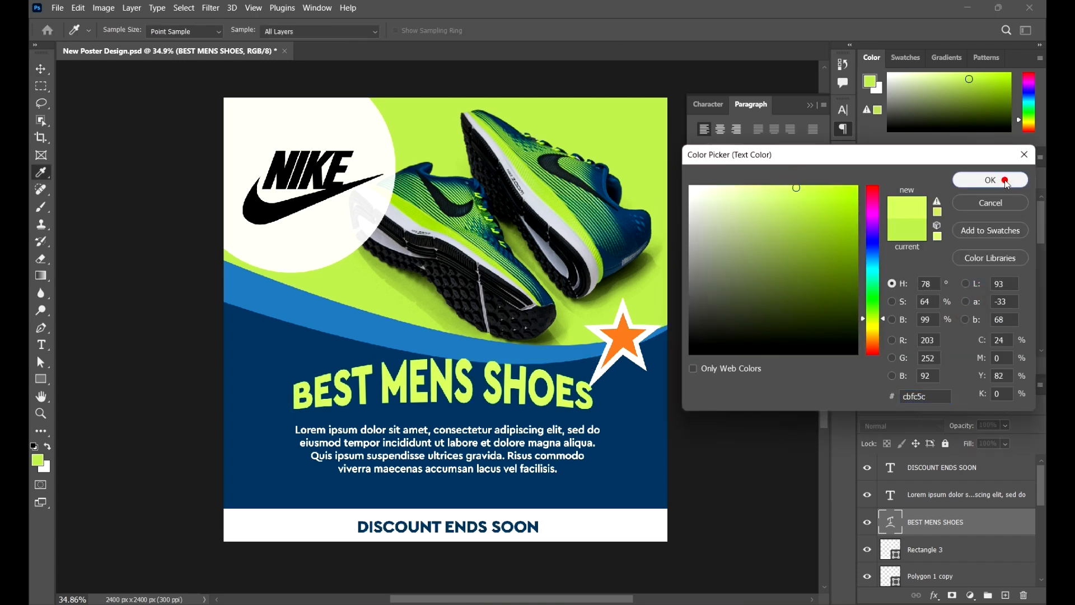
left_click(990, 179)
left_click(811, 387)
- Review the whole poster at a smaller zoom, checking the recoloured headline and footer text against the layout
mouse_move(713, 392)
left_mouse_down()
mouse_move(729, 374)
mouse_move(720, 391)
left_mouse_up()
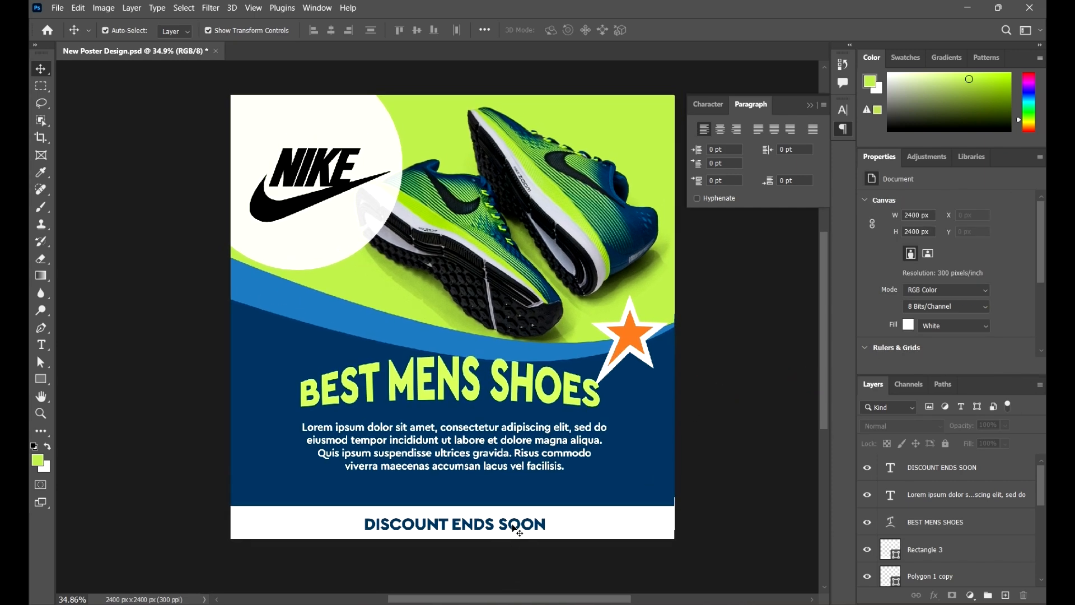
left_click(515, 528)
left_click(756, 469)
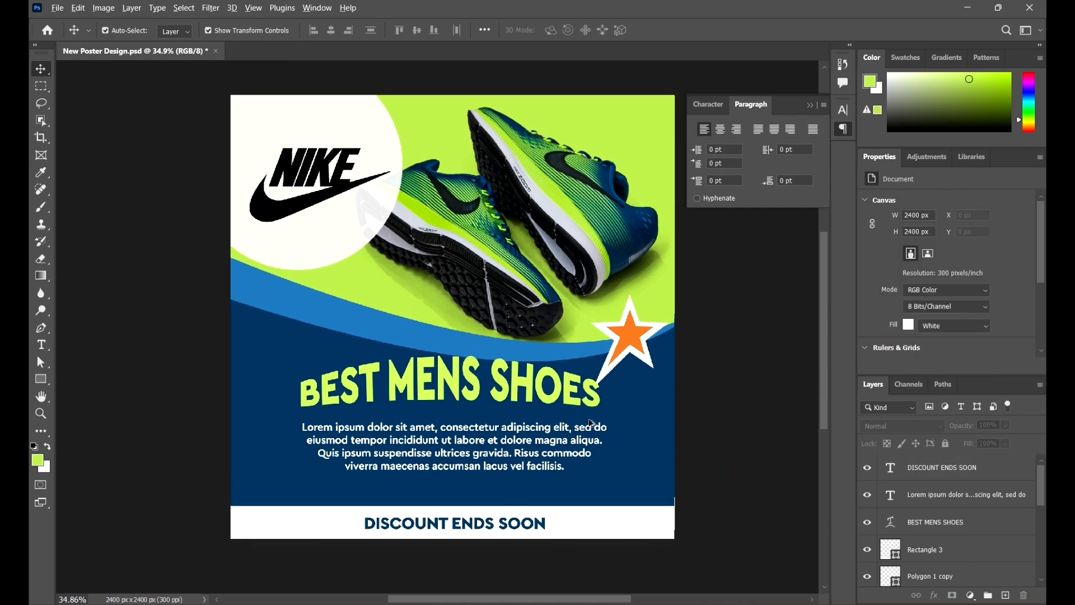
scroll(589, 424, "down", 3)
scroll(637, 432, "up", 2)
left_click_drag(729, 434, 721, 448)
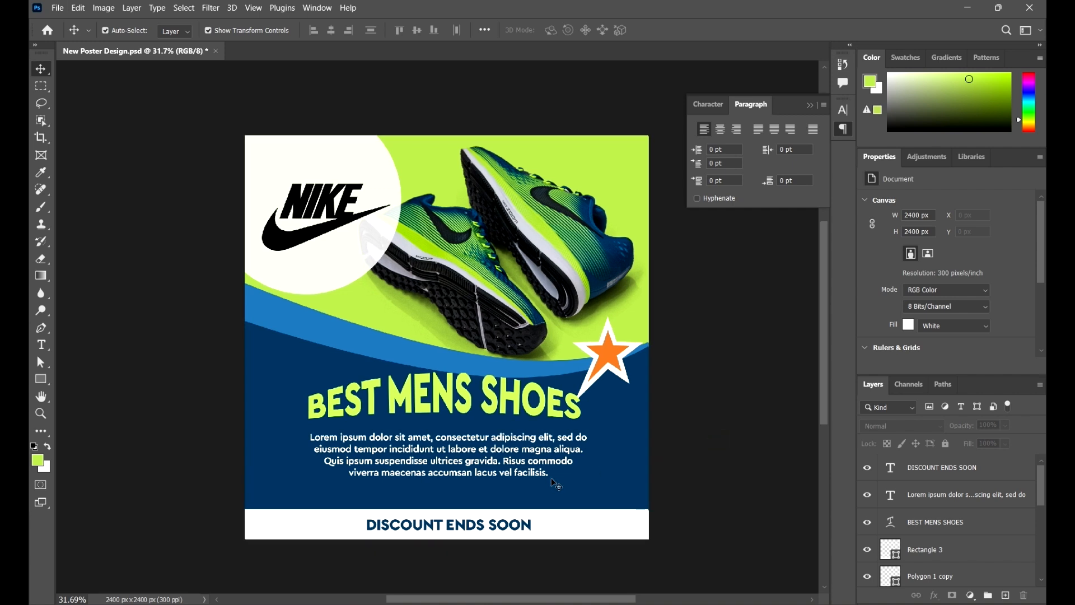
scroll(599, 466, "down", 1)
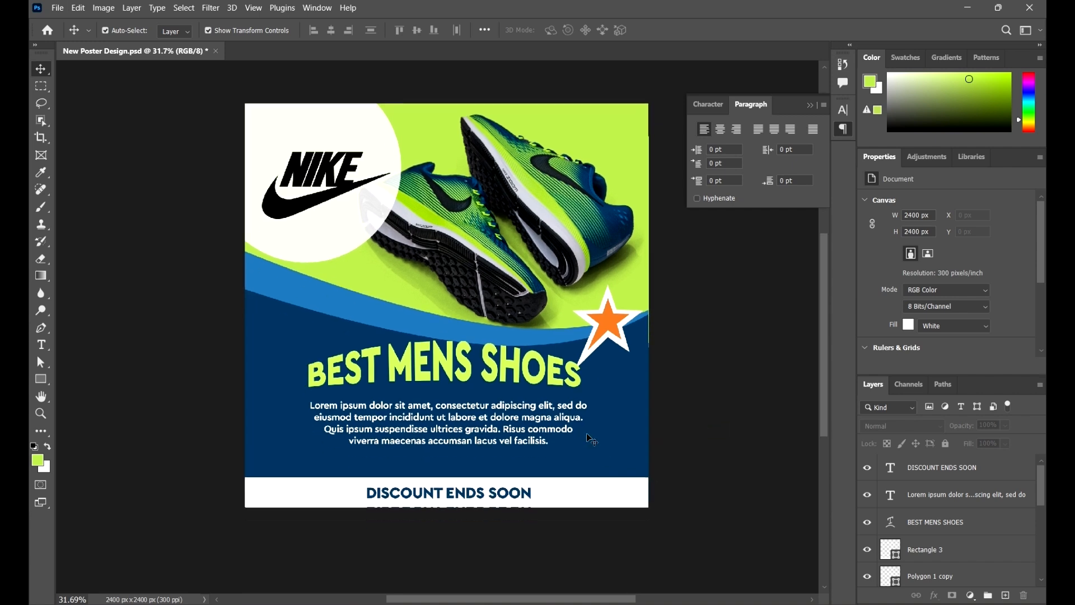
scroll(593, 435, "up", 1)
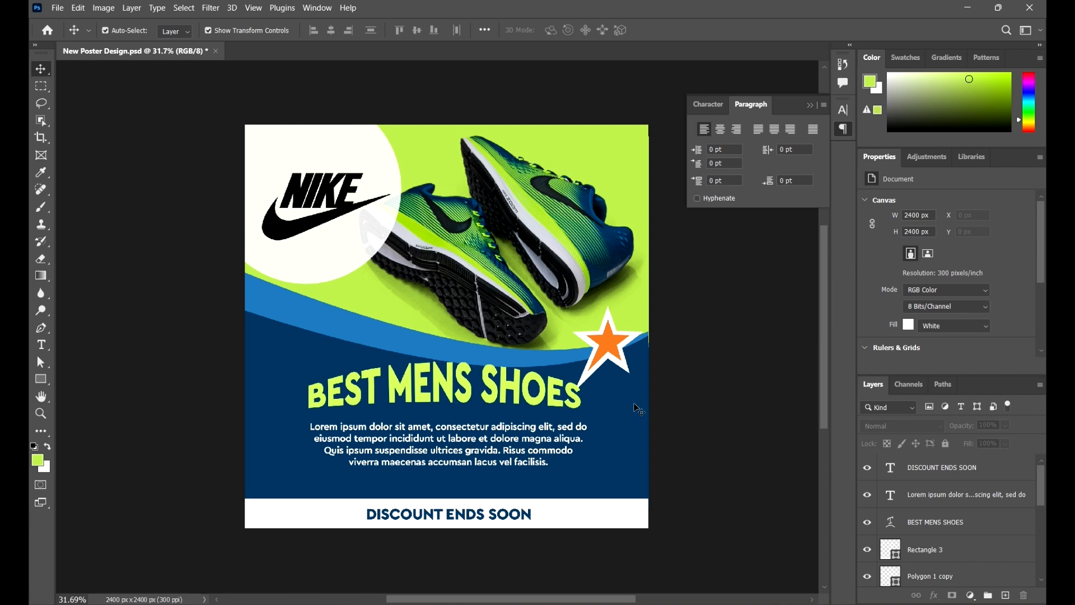
- Align the BEST MENS SHOES headline to the horizontal centre of the Background layer
left_click(477, 409)
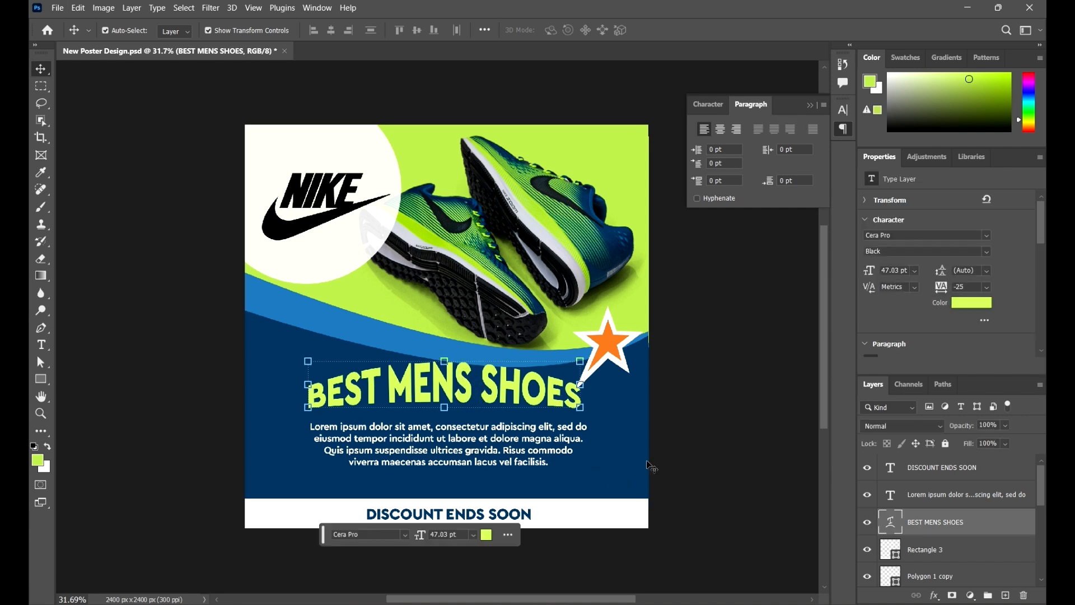
scroll(1003, 552, "down", 5)
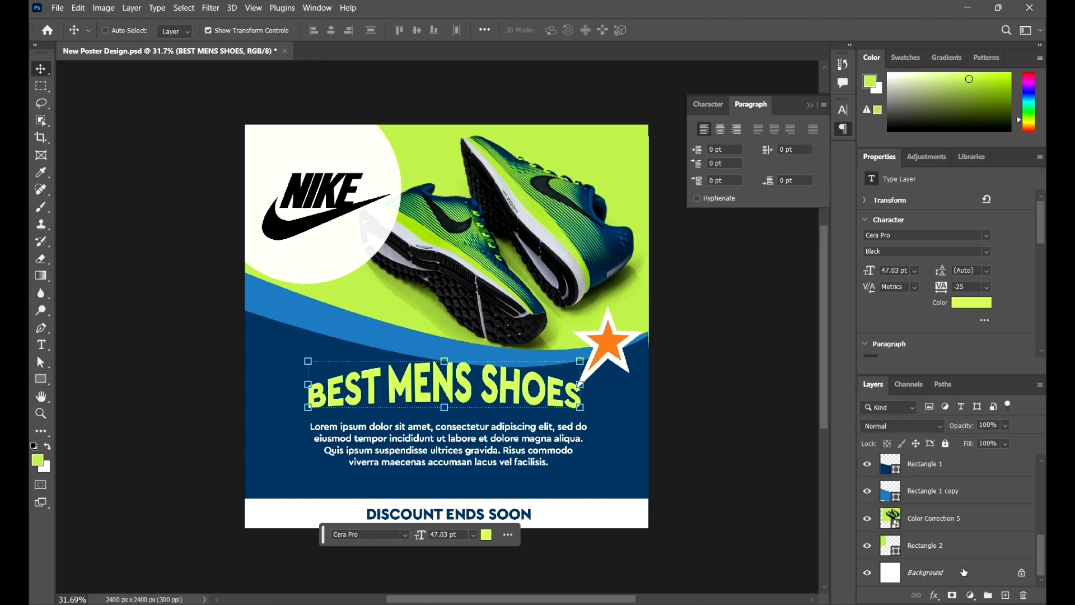
left_click(964, 571)
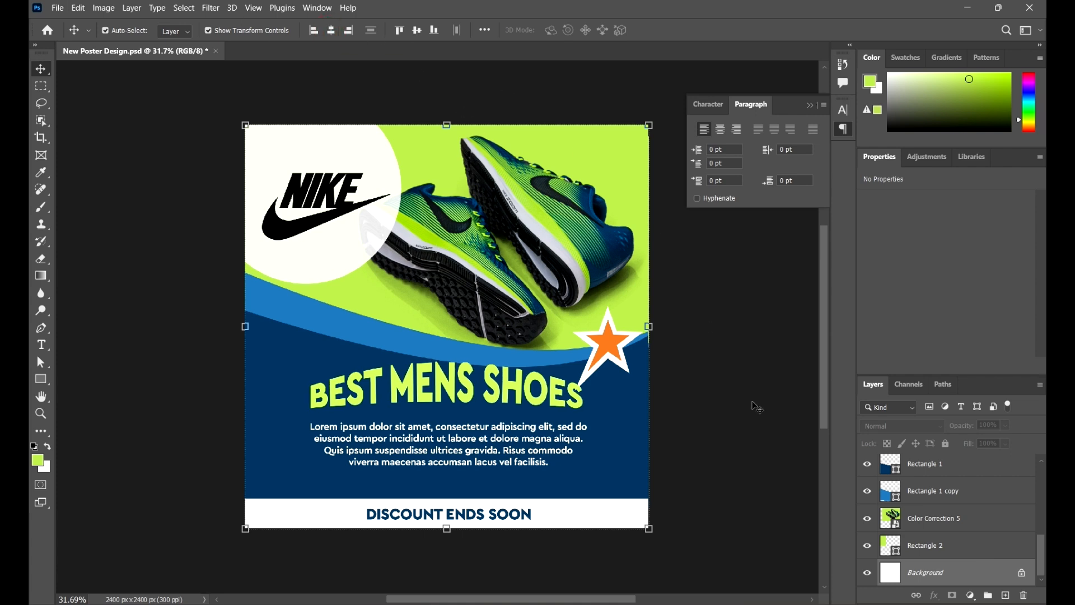
left_click(767, 424)
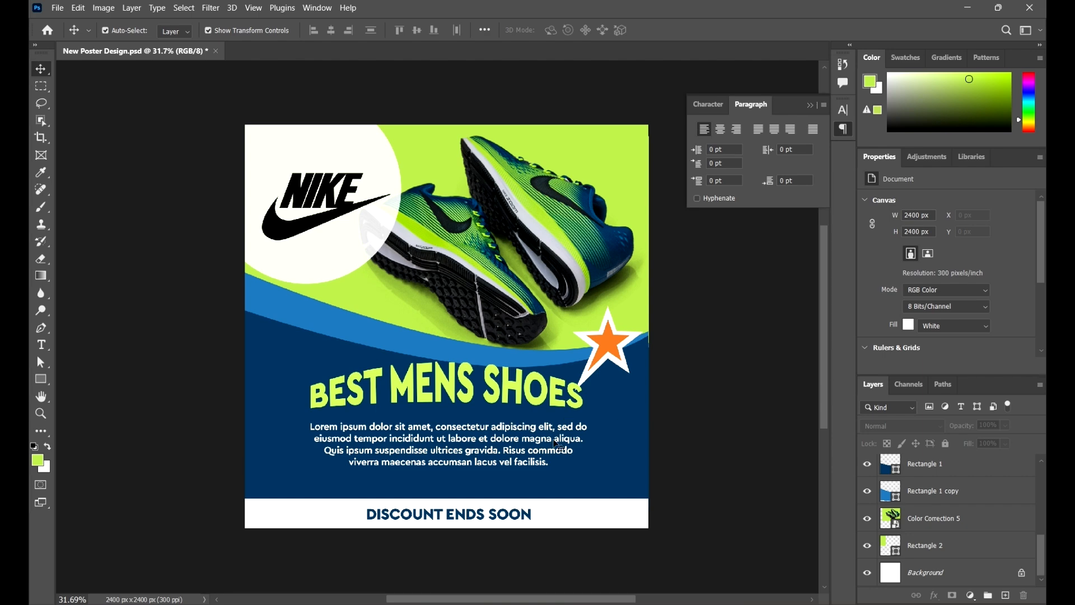
- Align the placeholder paragraph to the horizontal centre of the Background layer
scroll(654, 418, "up", 3)
scroll(663, 412, "down", 5)
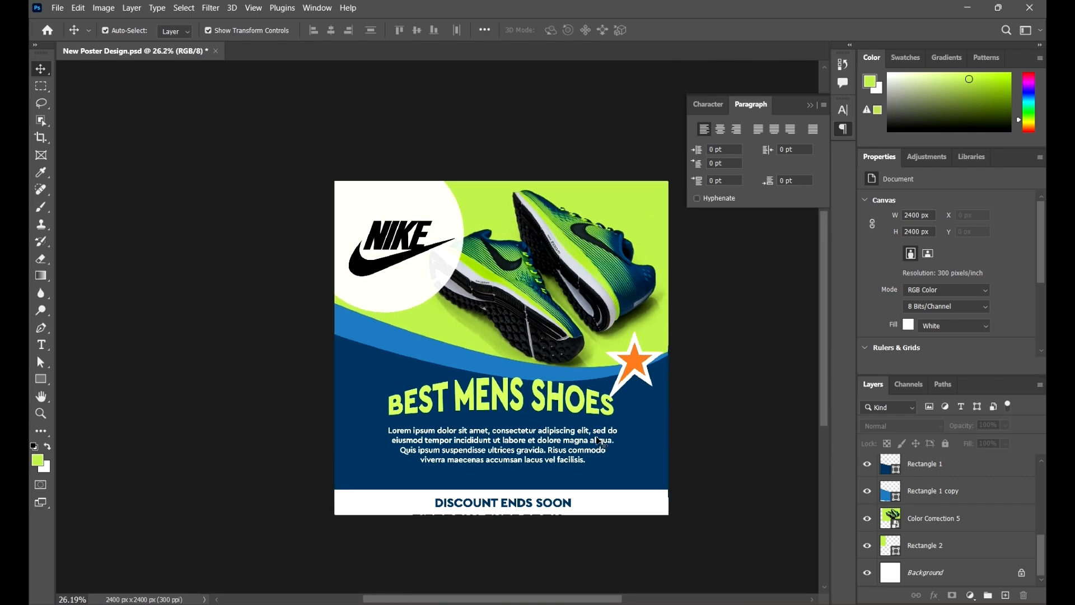
left_click(584, 445)
scroll(956, 494, "down", 3)
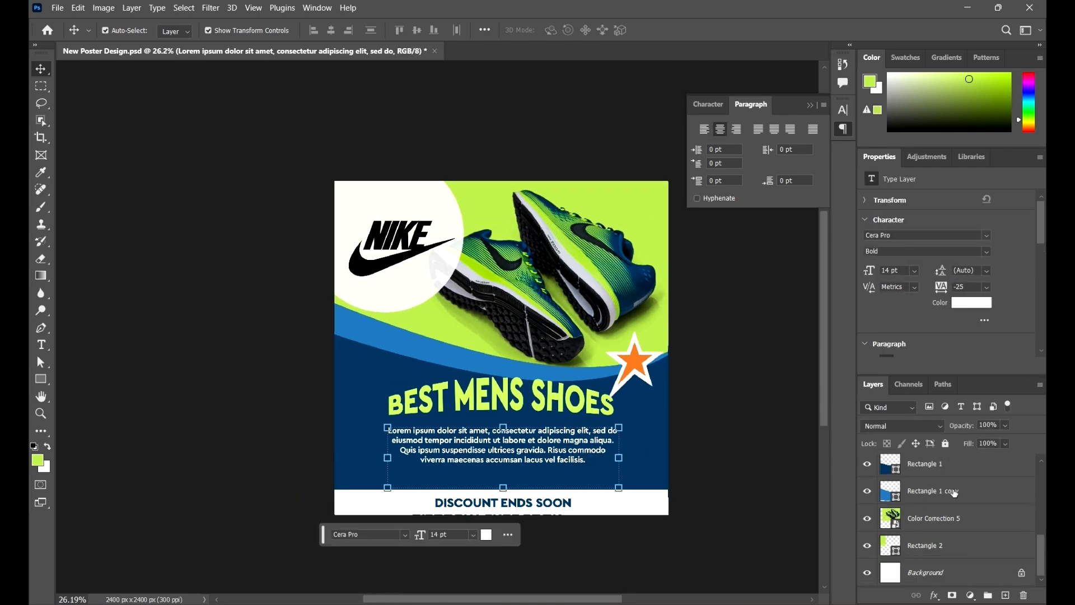
left_click(964, 576)
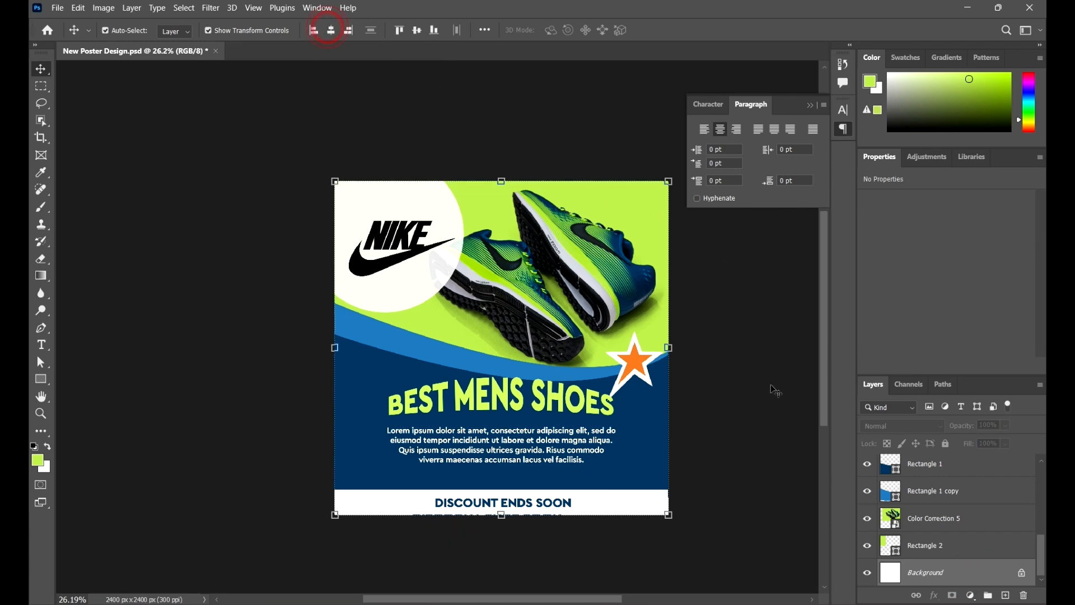
left_click(795, 417)
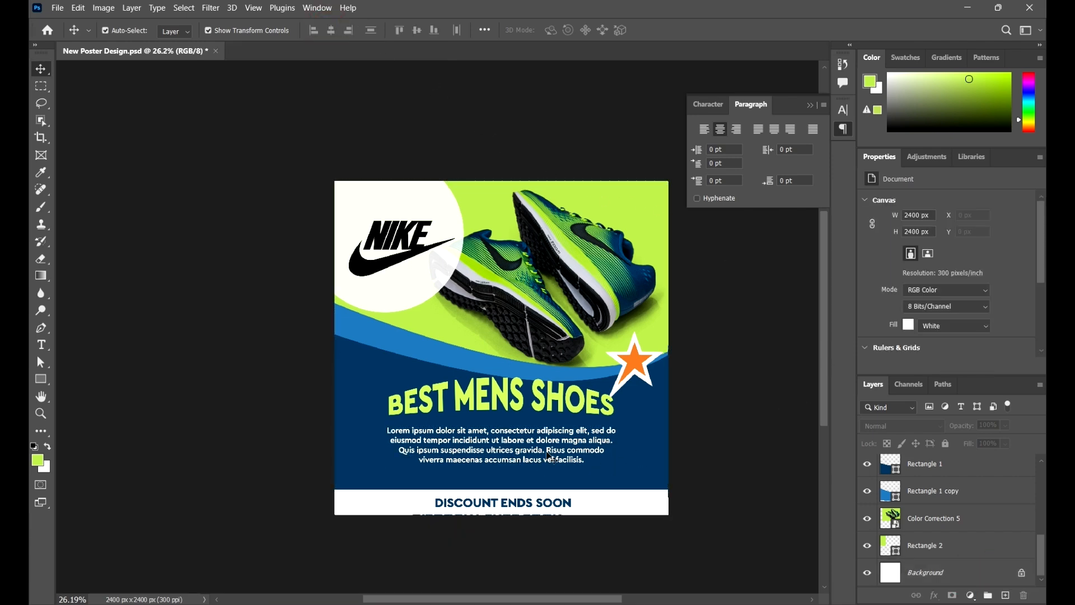
- Align the DISCOUNT ENDS SOON text to the horizontal centre of the Background layer
scroll(551, 458, "up", 2)
left_click(560, 468)
scroll(969, 553, "down", 1)
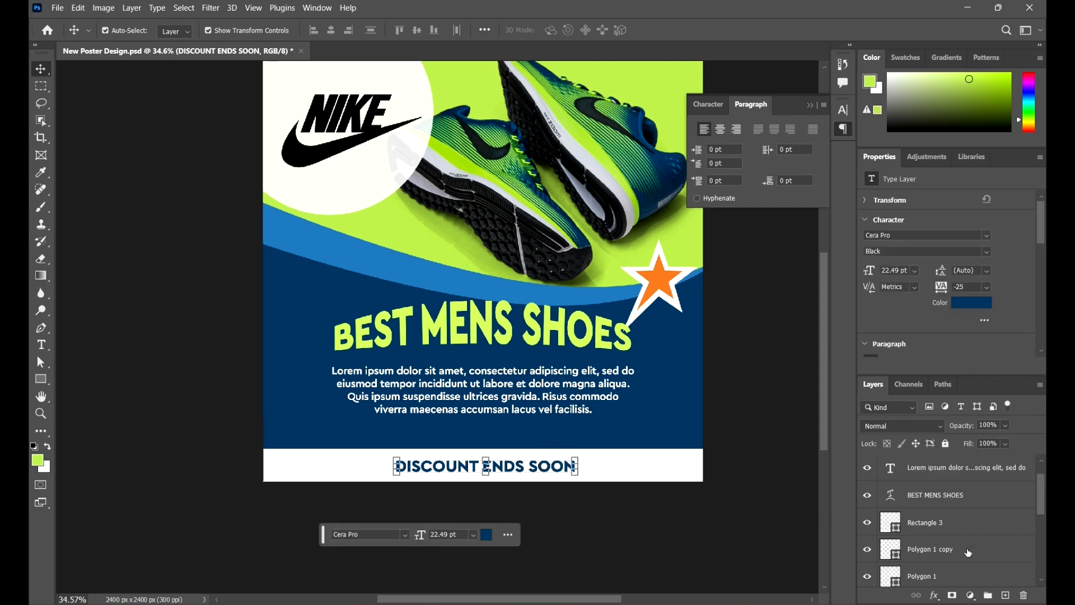
scroll(968, 553, "down", 3)
left_click(974, 572)
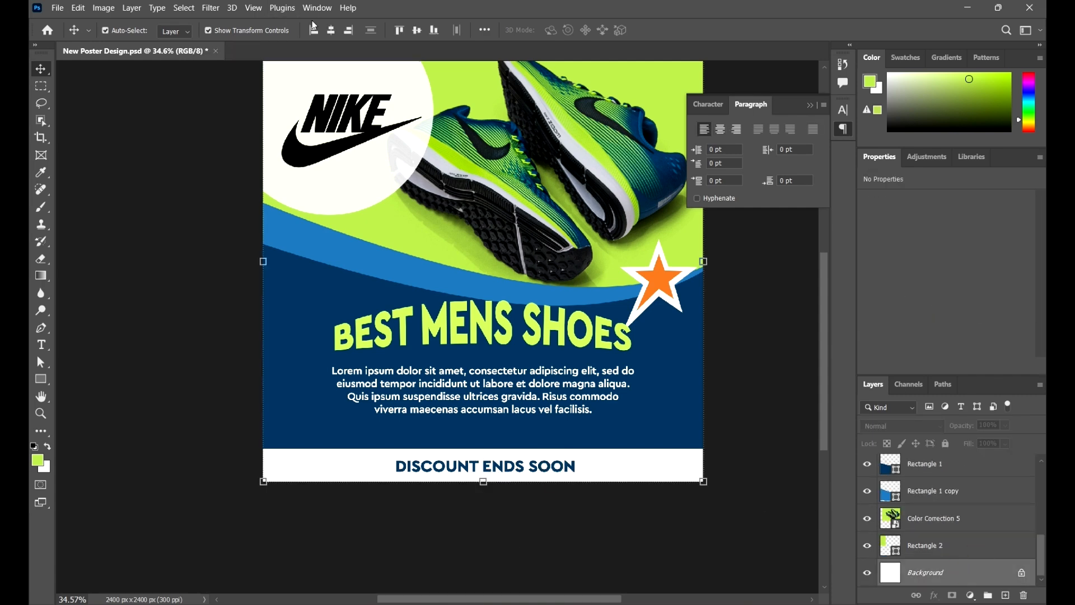
left_click(331, 30)
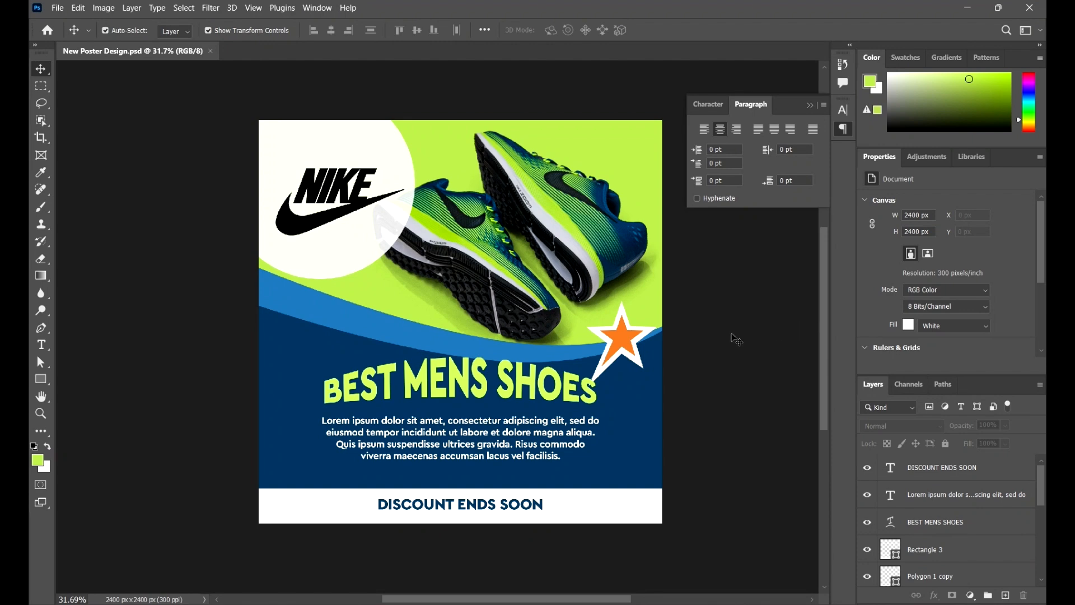
left_click(54, 7)
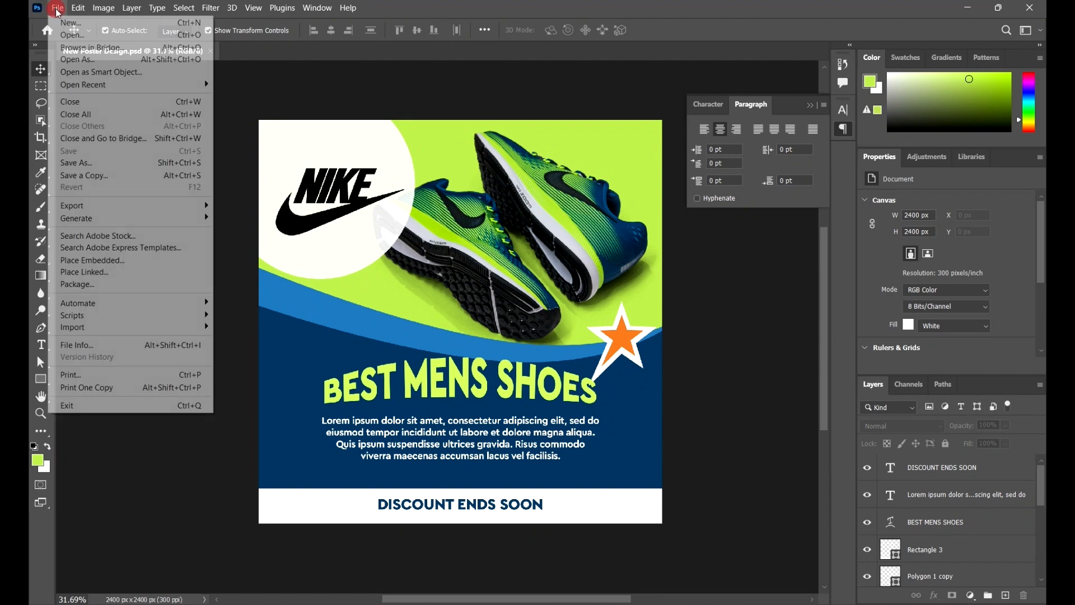
left_click(122, 208)
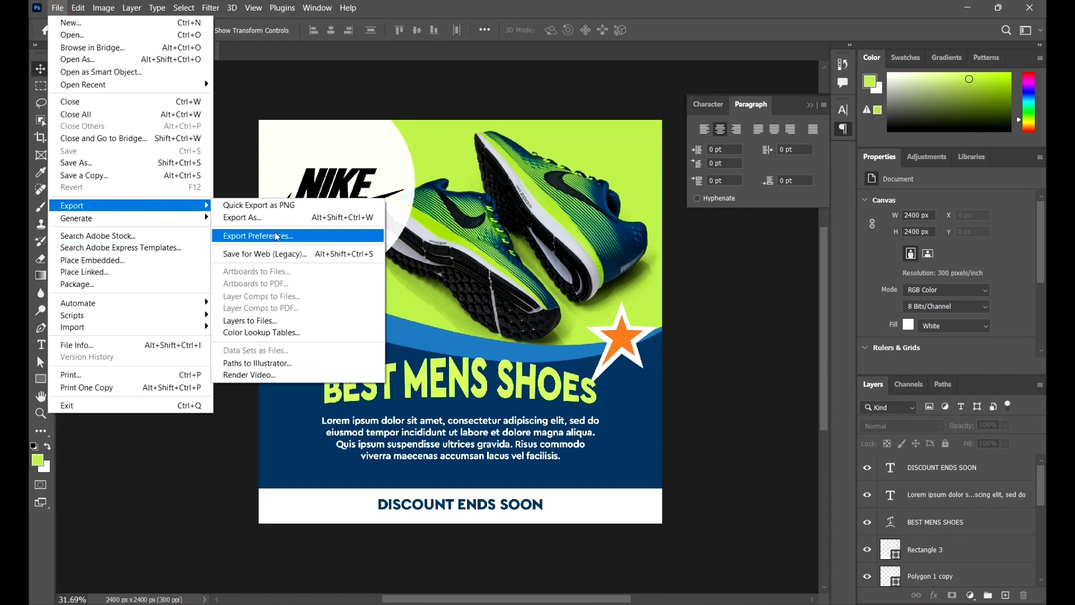
left_click(252, 218)
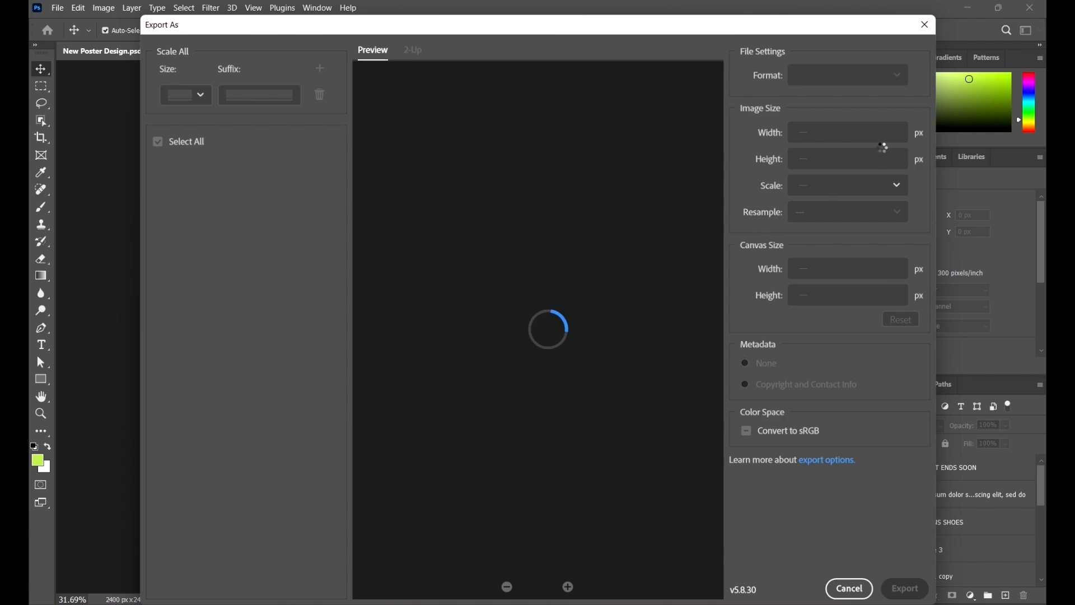
left_click(924, 33)
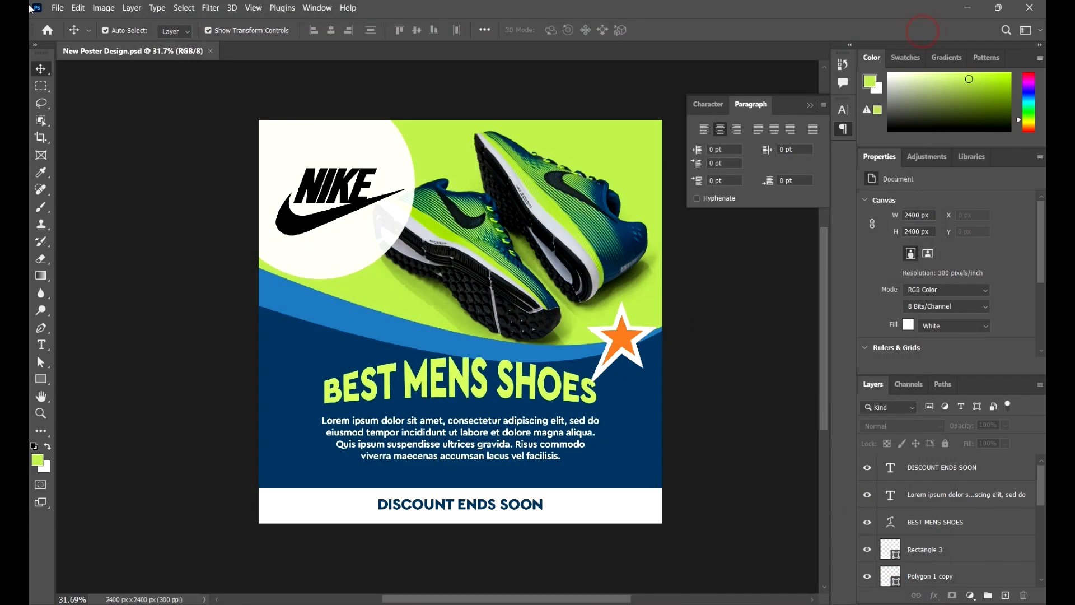
- Save the poster as a JPEG in the 05 Shapes in Adobe Photoshop folder, with Maximum quality 12 and the Progressive format
left_click(57, 8)
left_click(108, 165)
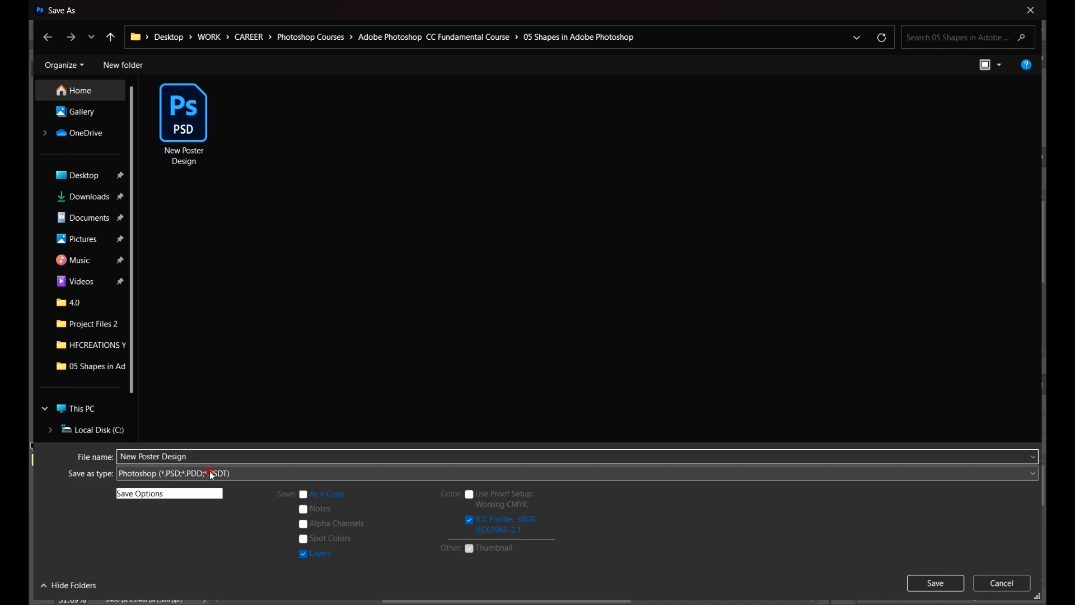
left_click(211, 476)
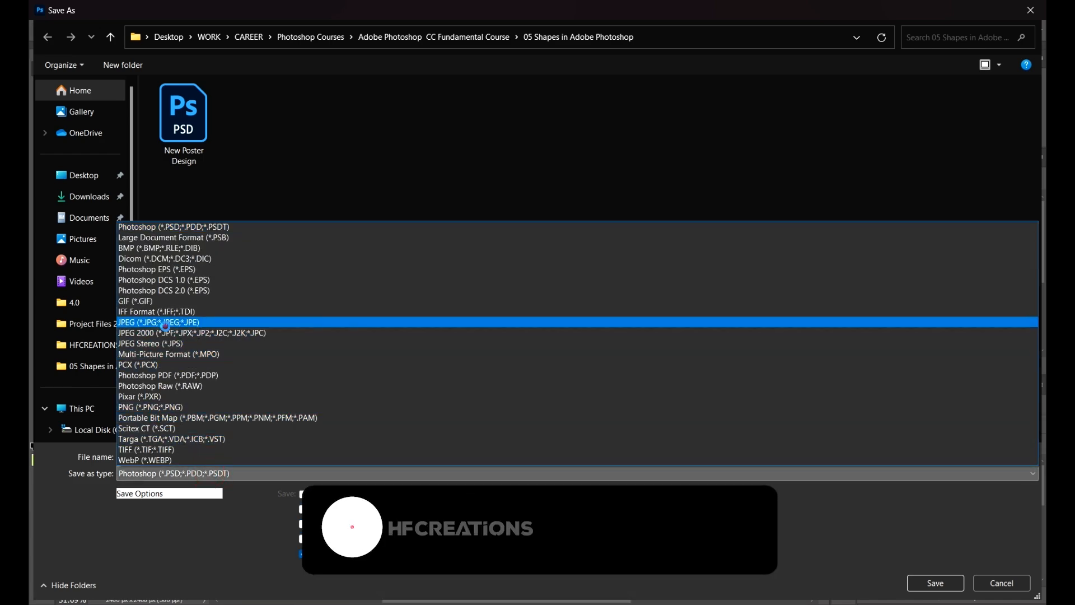
left_click(165, 324)
left_click(939, 583)
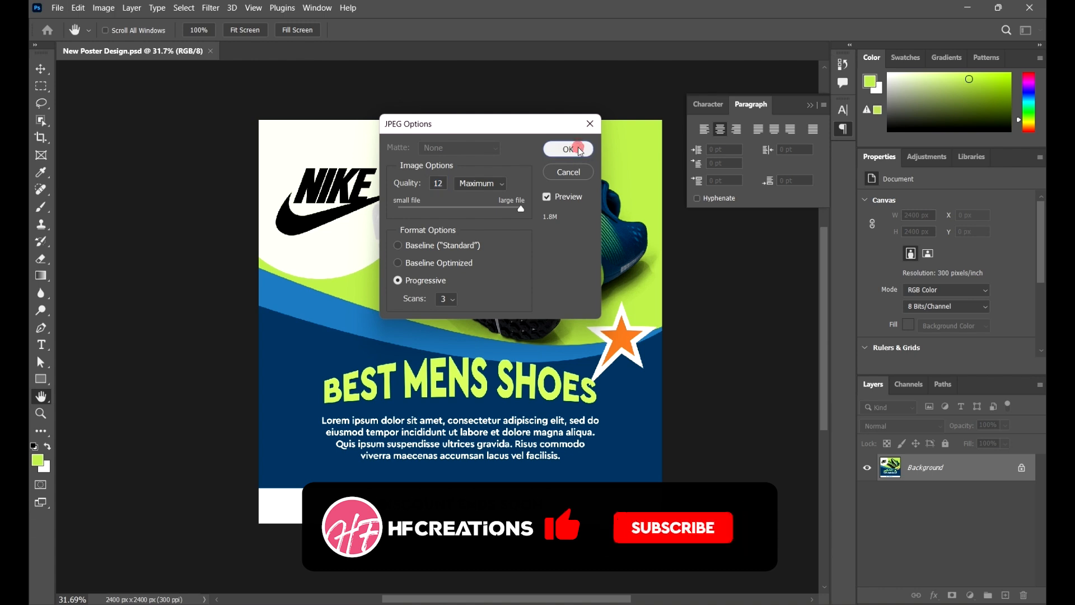
left_click(569, 148)
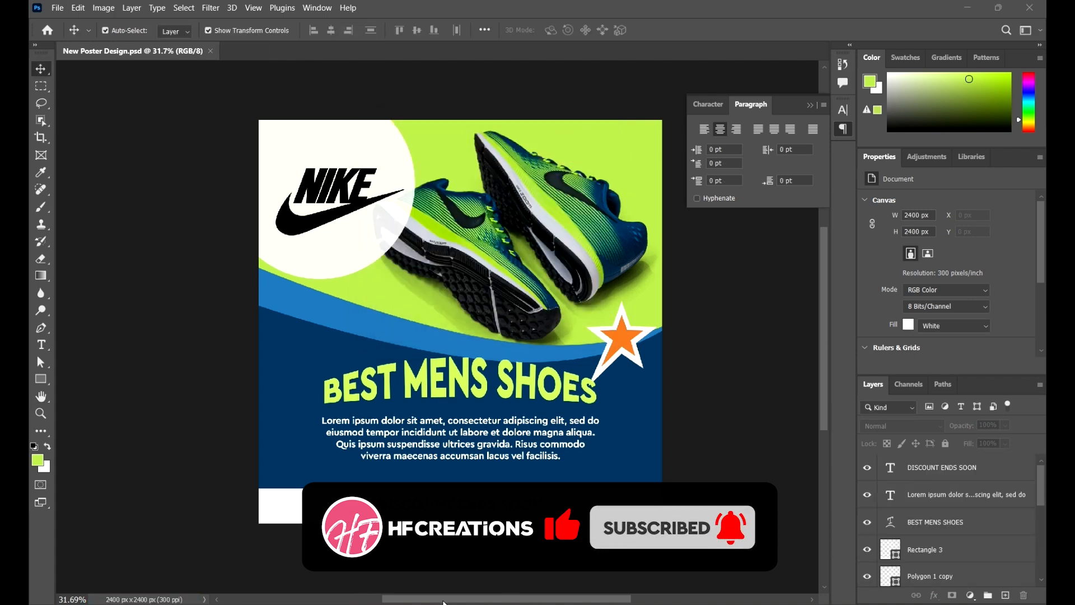
- Switch to File Explorer, open the New Poster Design JPEG from the 05 Shapes in Adobe Photoshop folder and inspect it up close
mouse_move(392, 603)
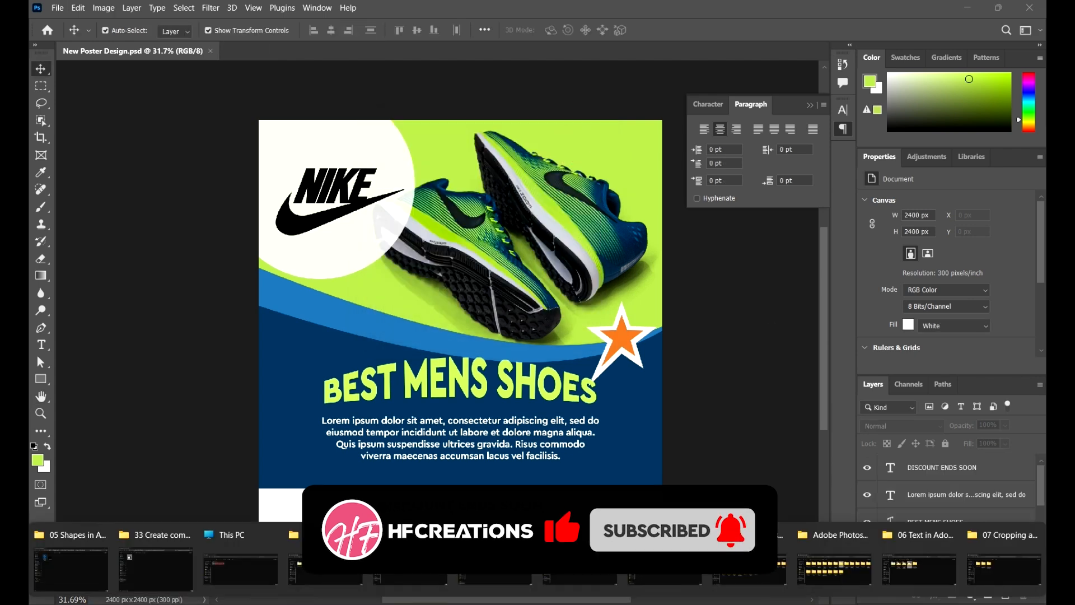
left_click(53, 561)
left_click(383, 224)
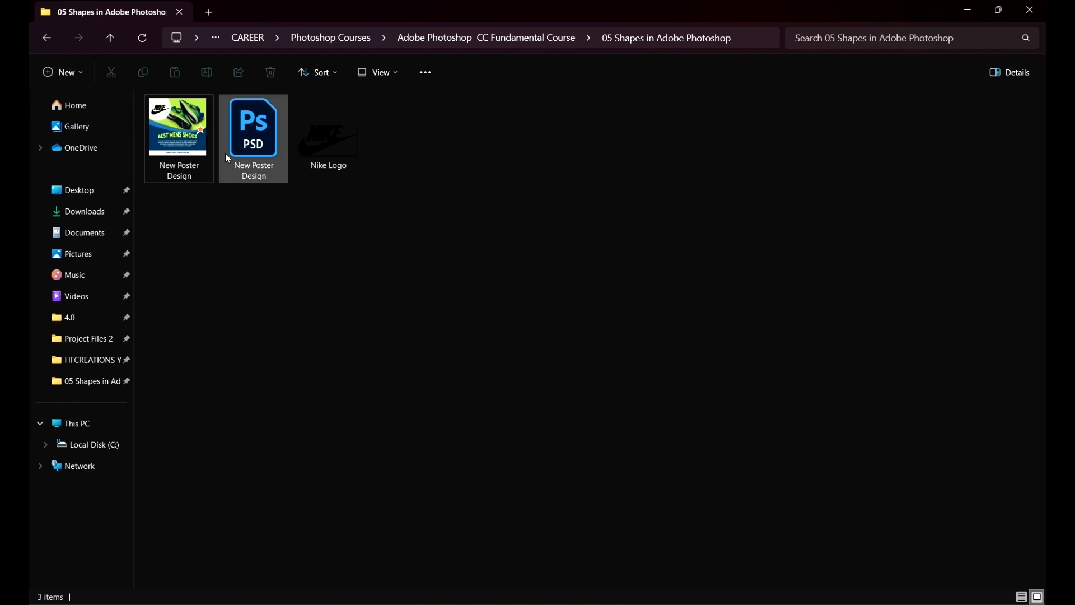
double_click(196, 126)
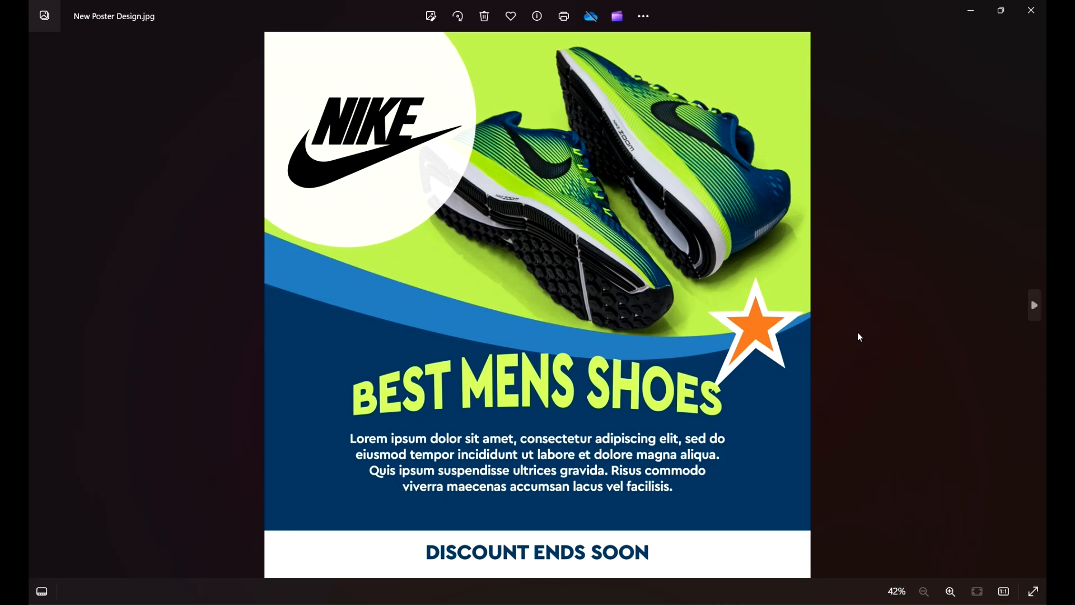
scroll(704, 252, "up", 5)
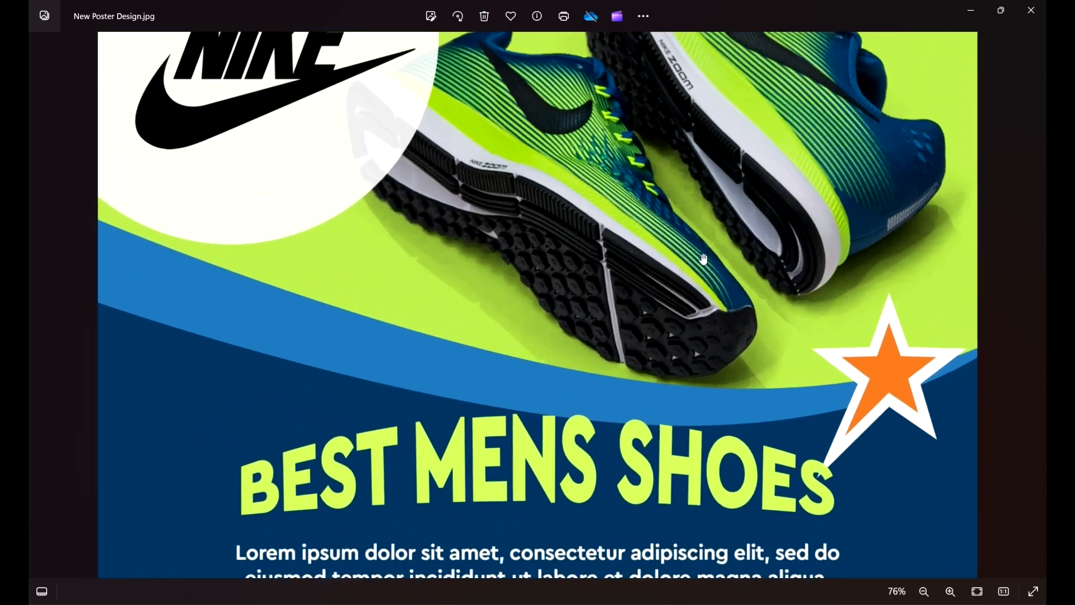
scroll(706, 253, "down", 2)
scroll(705, 254, "down", 2)
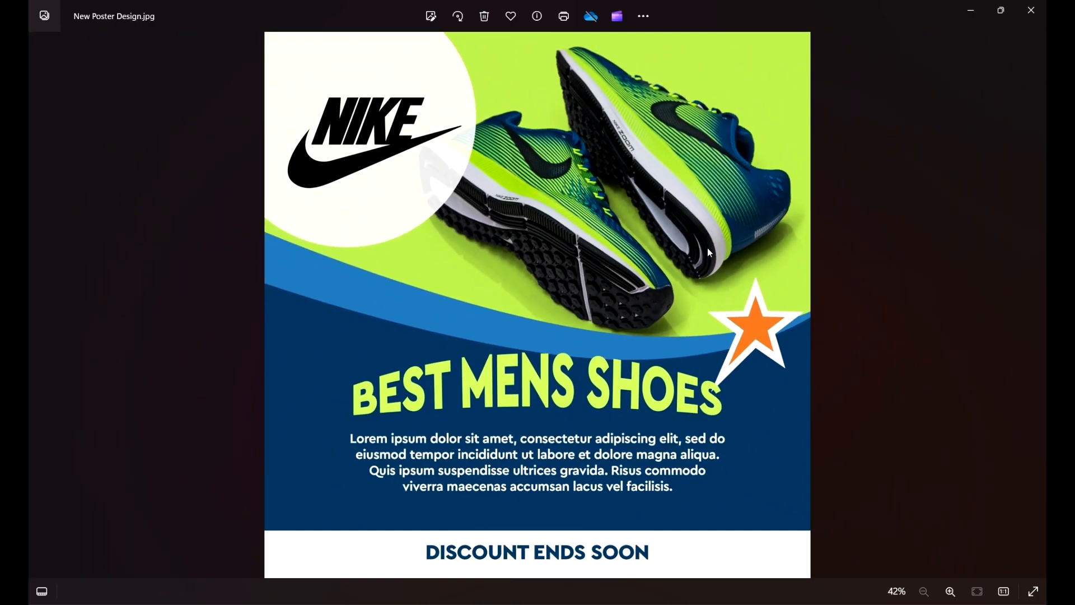